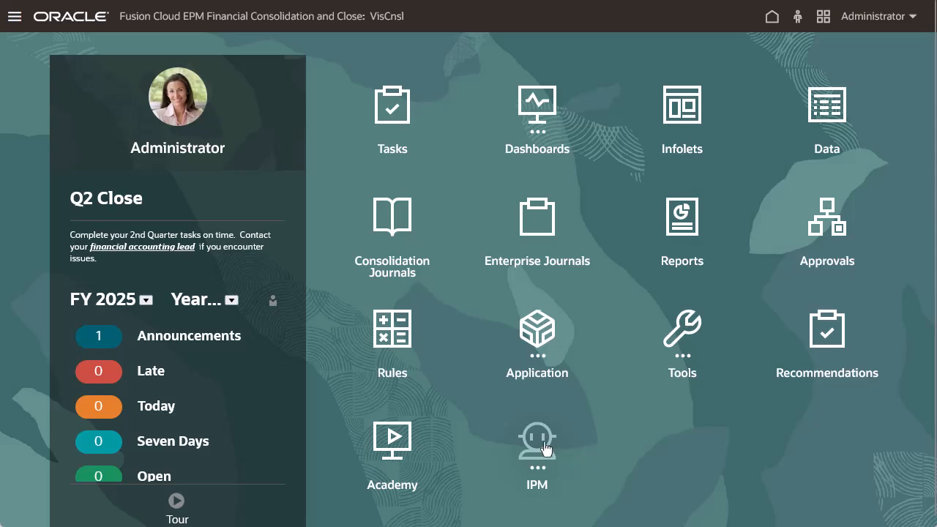
Open the IPM insights and examine the North America Dec FY24 sales anomaly with its additional details.
left_click(551, 453)
left_click(424, 470)
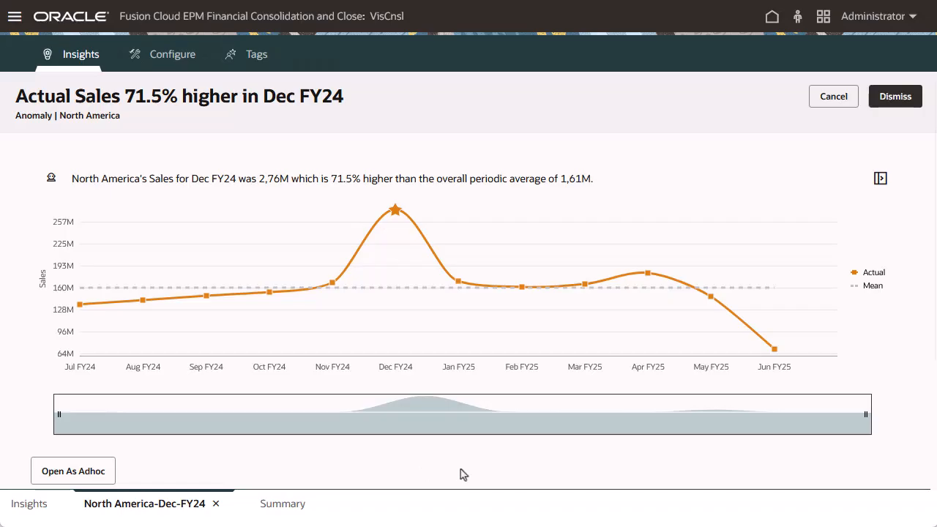
left_click(880, 178)
left_click(778, 180)
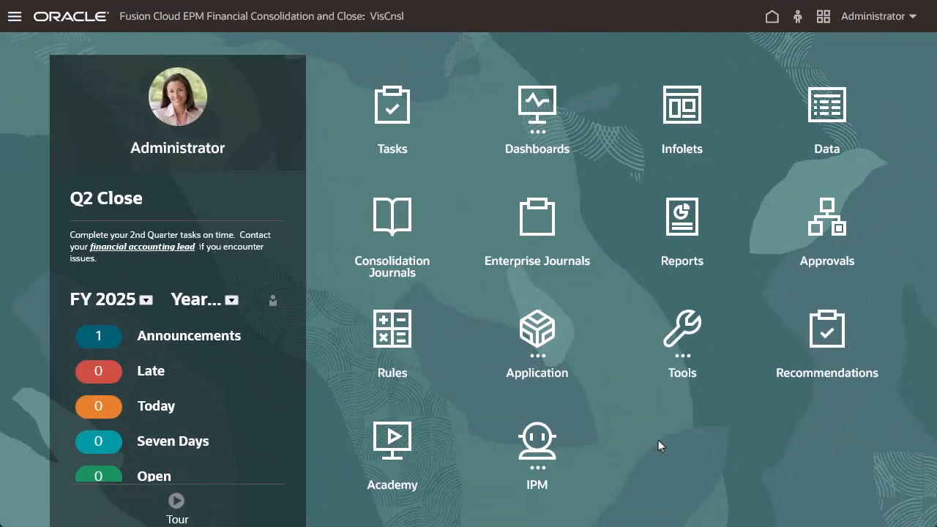
Open the application settings and review the default, page and system options.
left_click(542, 347)
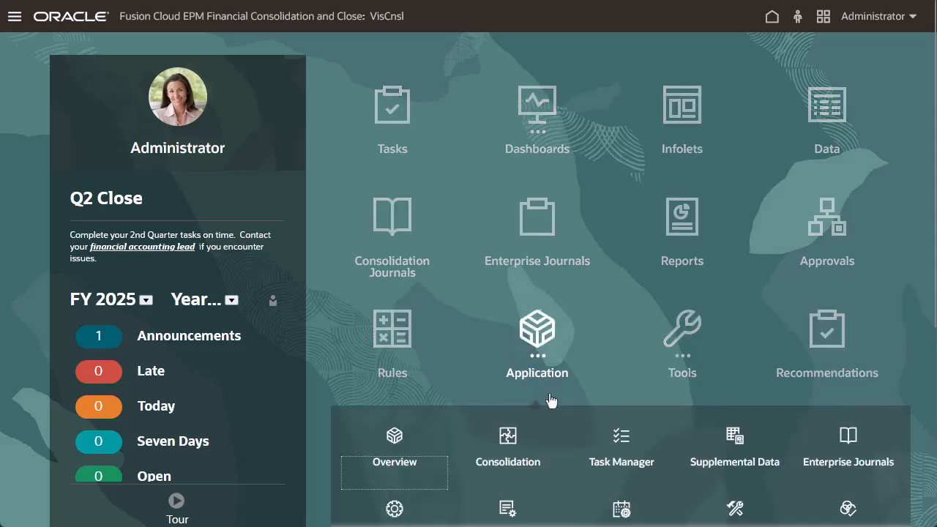
scroll(553, 454, "down", 2)
left_click(394, 437)
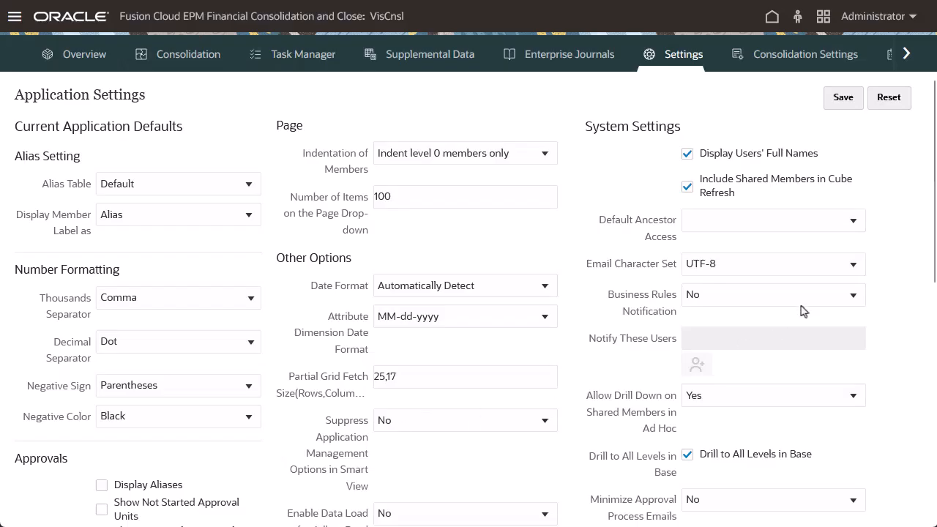
scroll(803, 311, "down", 7)
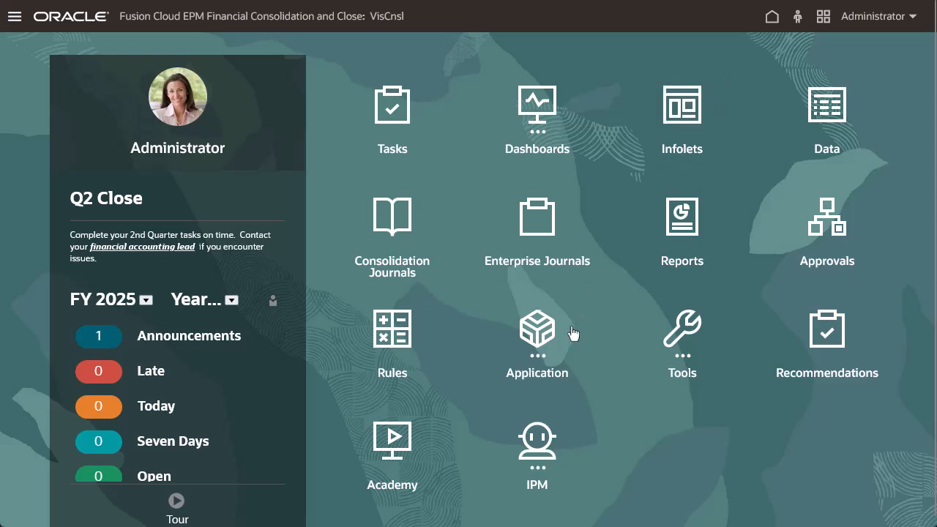
Go to the IPM configuration and open its calendar list.
left_click(538, 440)
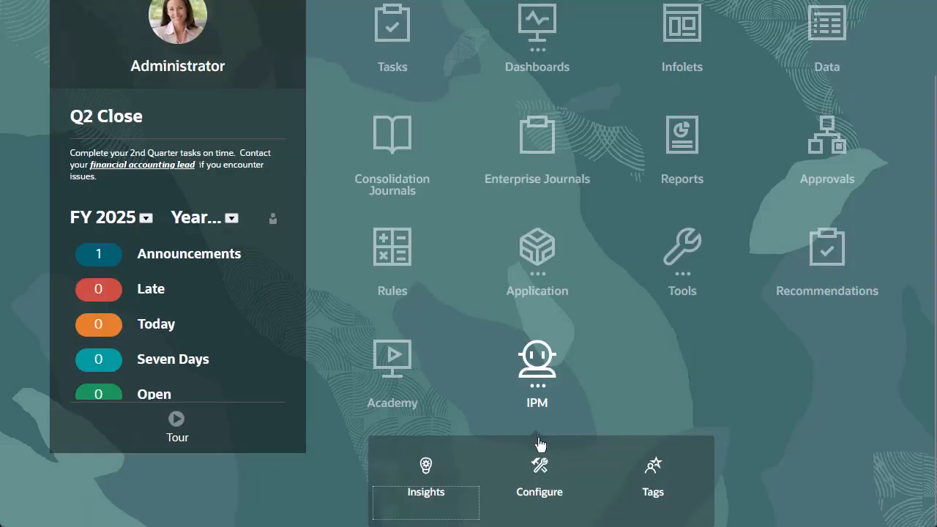
left_click(539, 465)
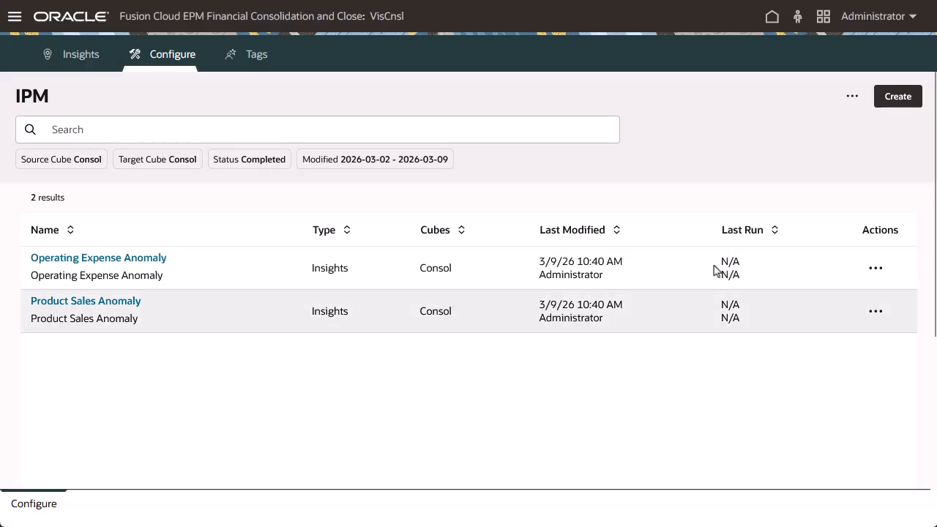
left_click(849, 103)
left_click(779, 167)
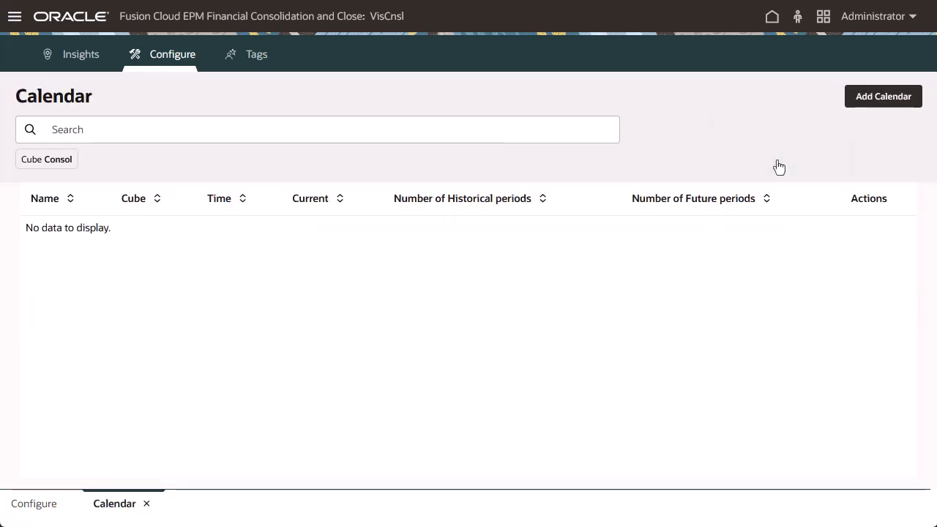
Start a new calendar with the name and description 12MonthRolling, and assign it to the Consol cube.
left_click(884, 101)
type("12MonthR")
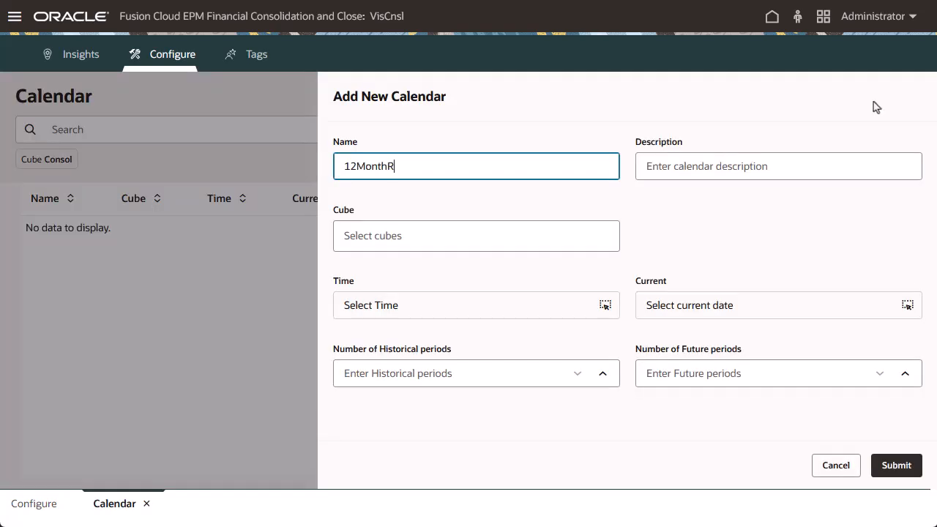
type("olling")
key("Tab")
type("12MonthRol")
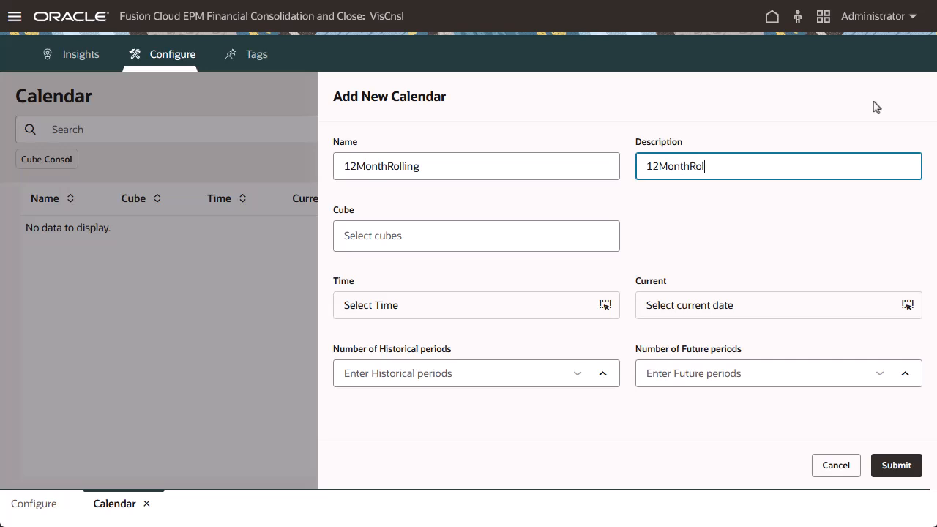
type("ling")
left_click(574, 230)
left_click(502, 277)
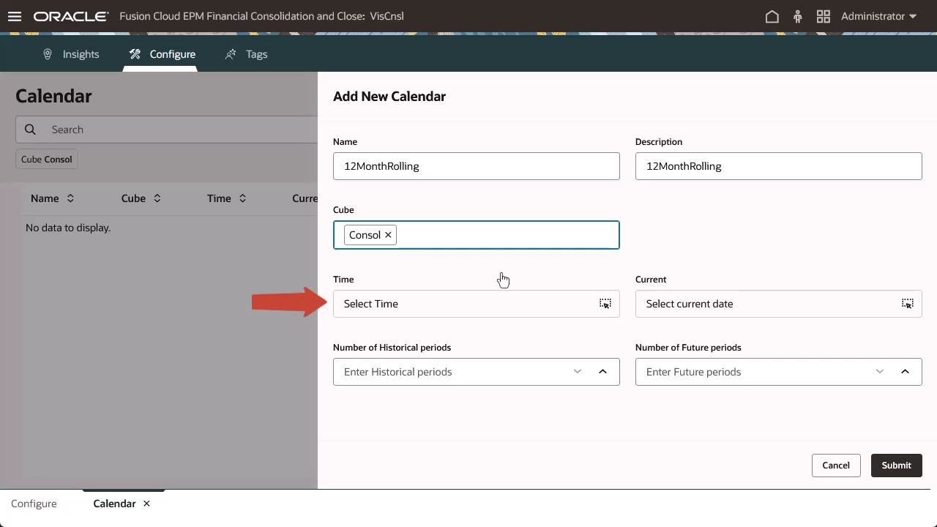
Using substitution variables, set the calendar's Time to &PriorYear and &CurrentYear with level-0 period descendants, and Current to &CurrentYear->&FuturePeriod1.
left_click(603, 305)
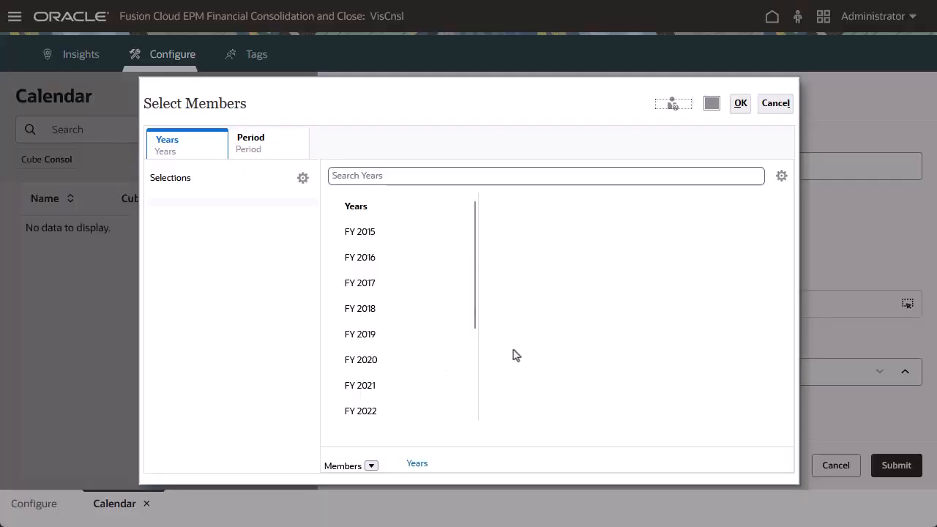
left_click(371, 467)
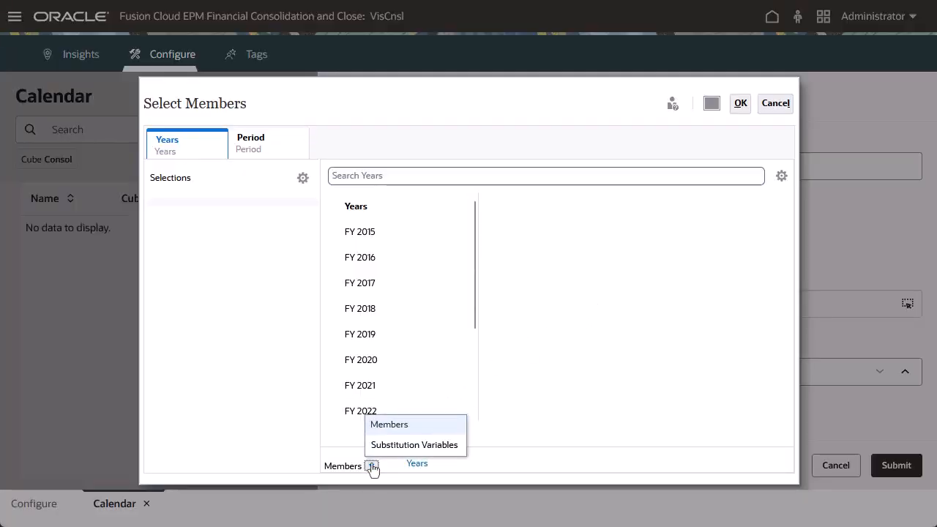
left_click(386, 448)
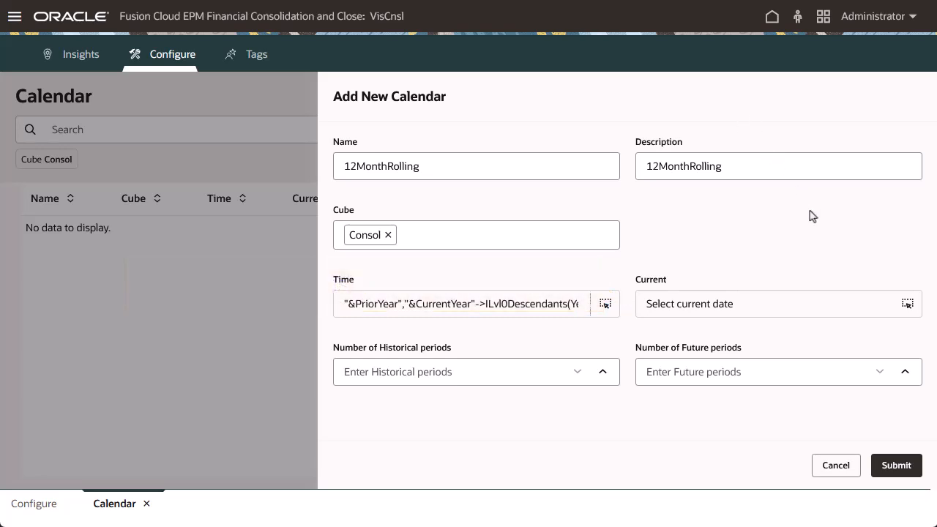
left_click(907, 304)
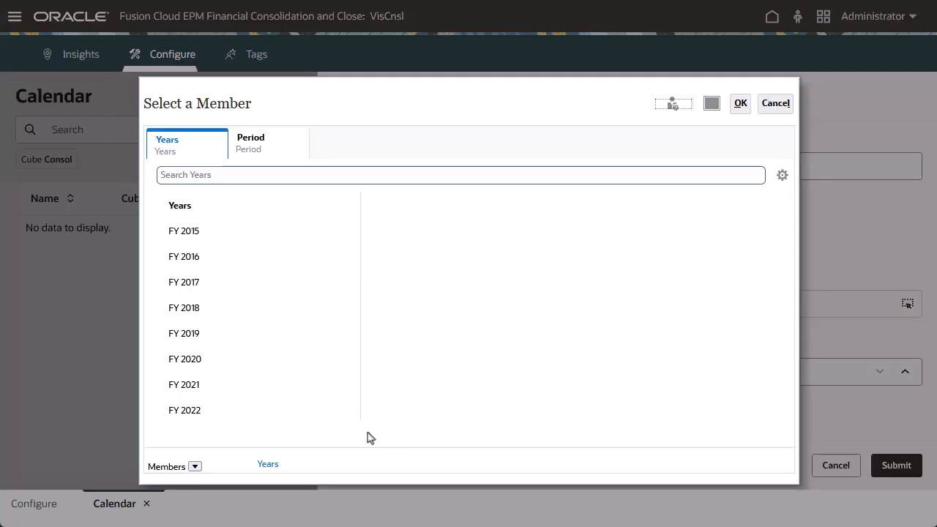
left_click(195, 469)
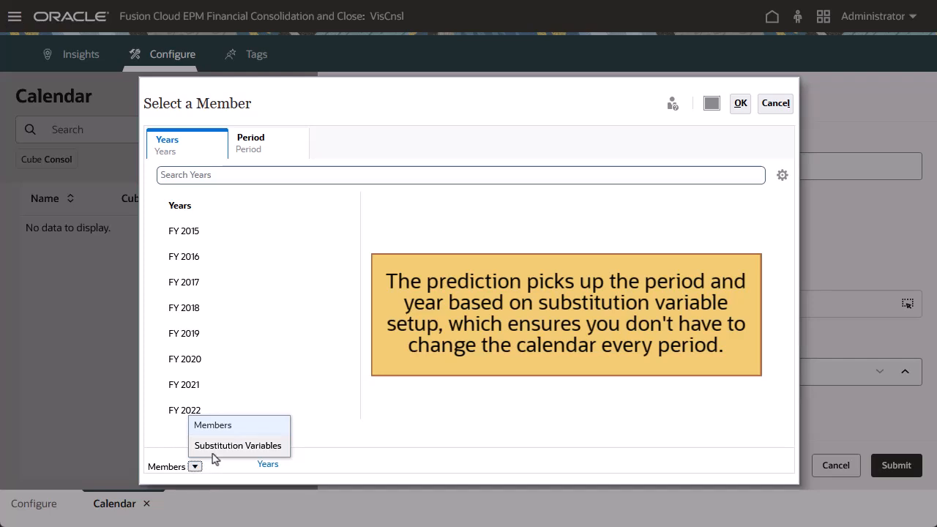
left_click(214, 448)
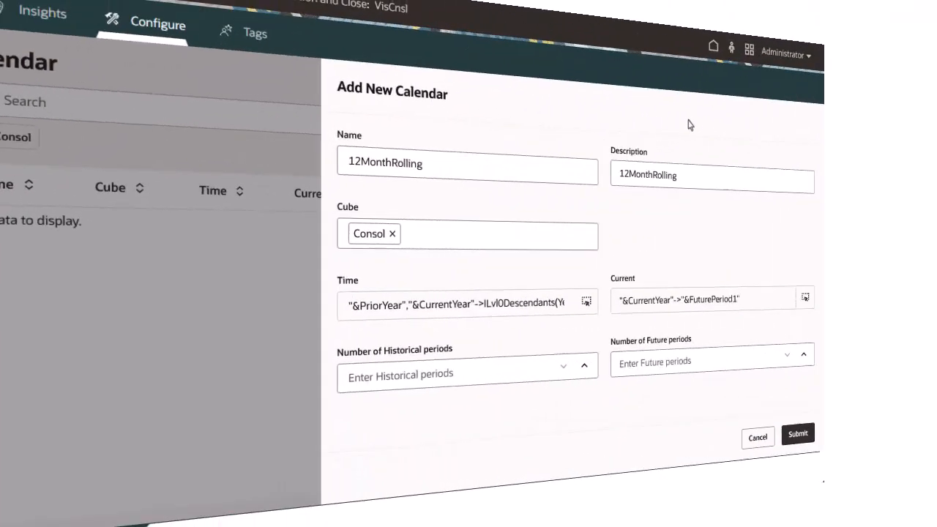
Set the calendar to 12 historical periods and 1 future period, and submit it.
left_click(395, 372)
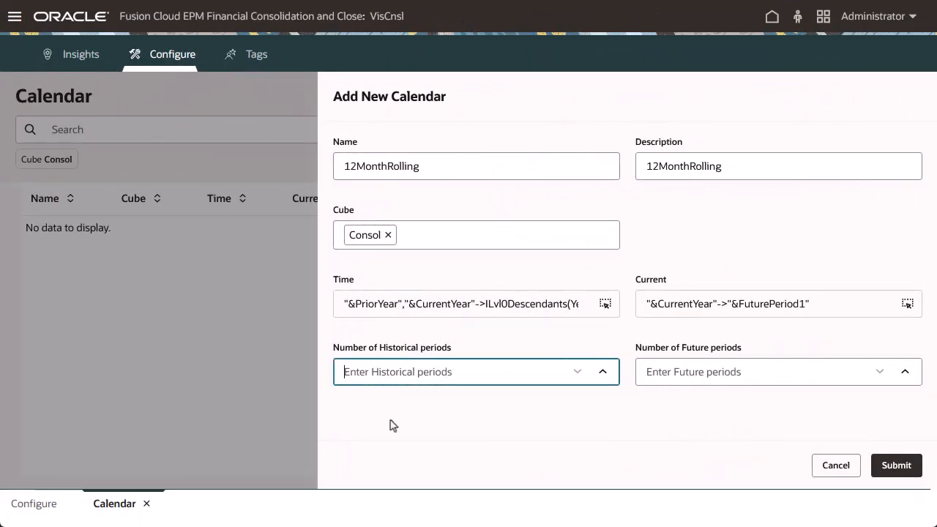
type("12")
left_click(670, 364)
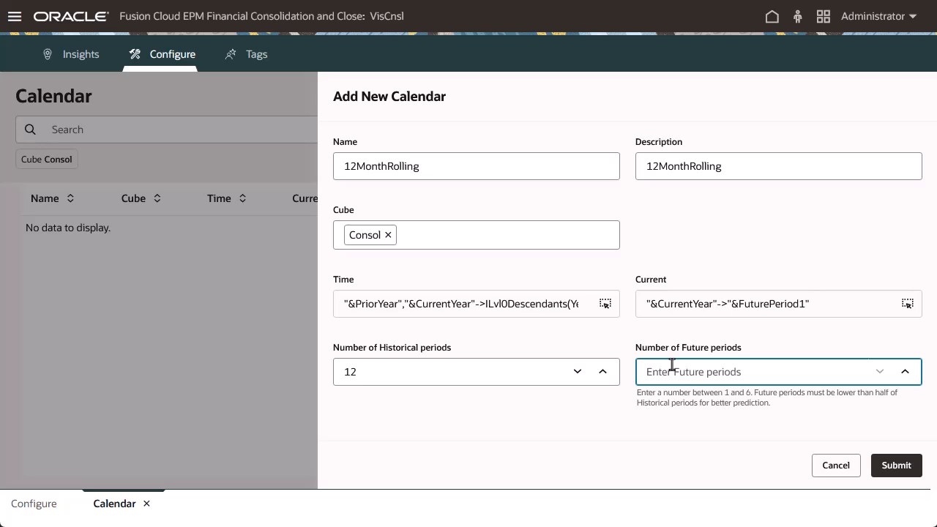
type("1")
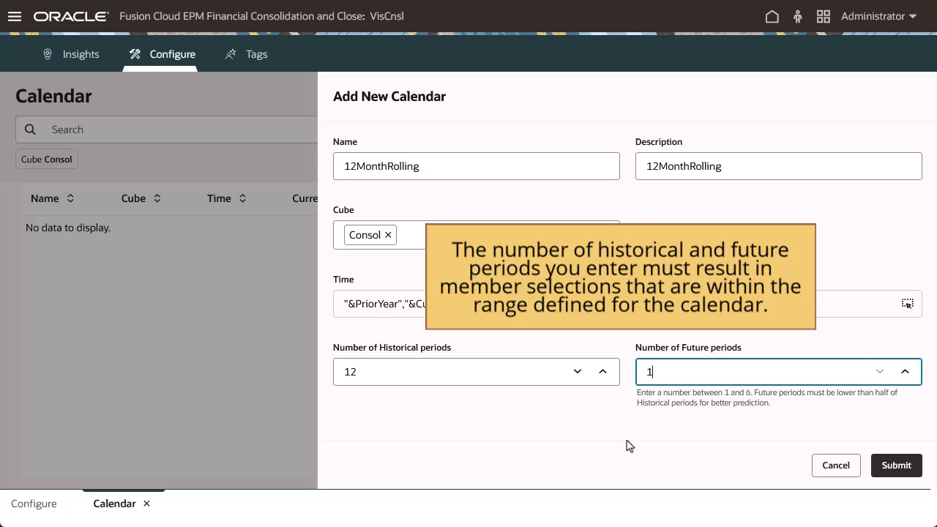
left_click(892, 465)
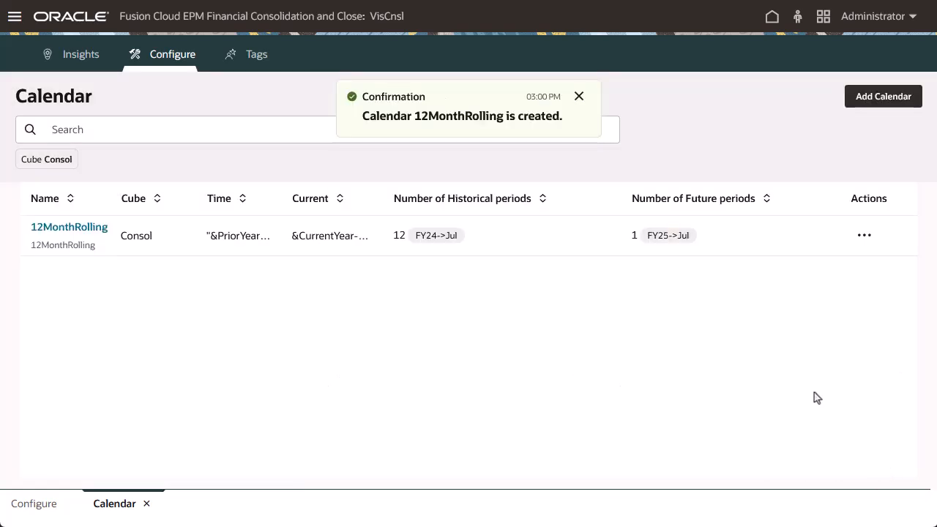
left_click(583, 103)
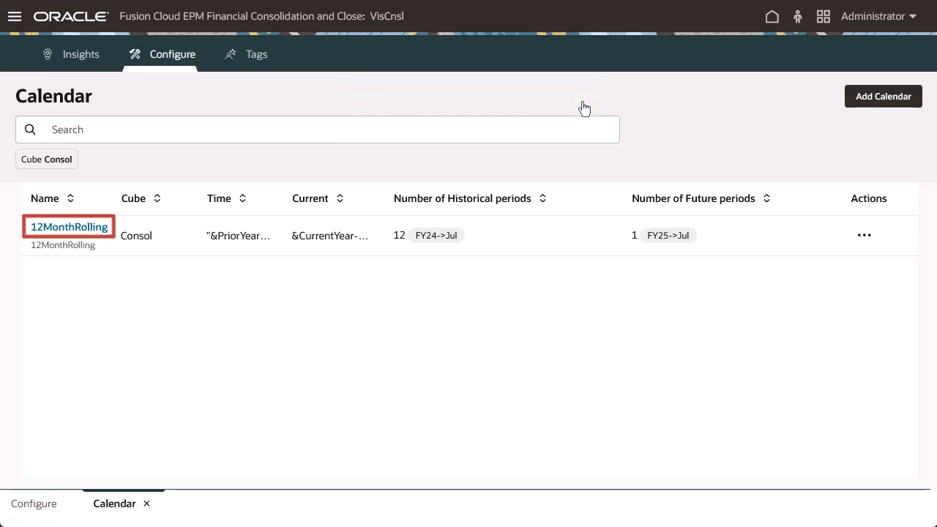
left_click(862, 236)
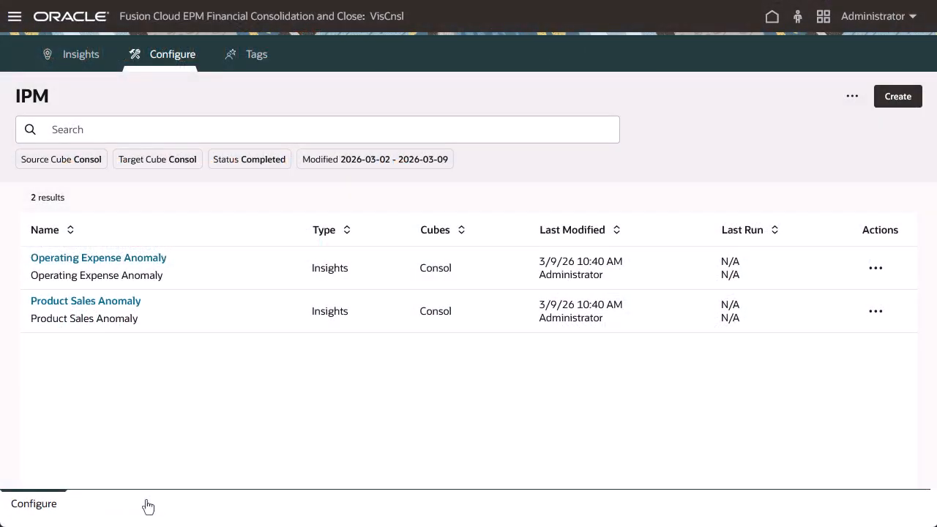
Open the IPM events list and add an event with the name and description Thanksgiving Sale.
left_click(852, 101)
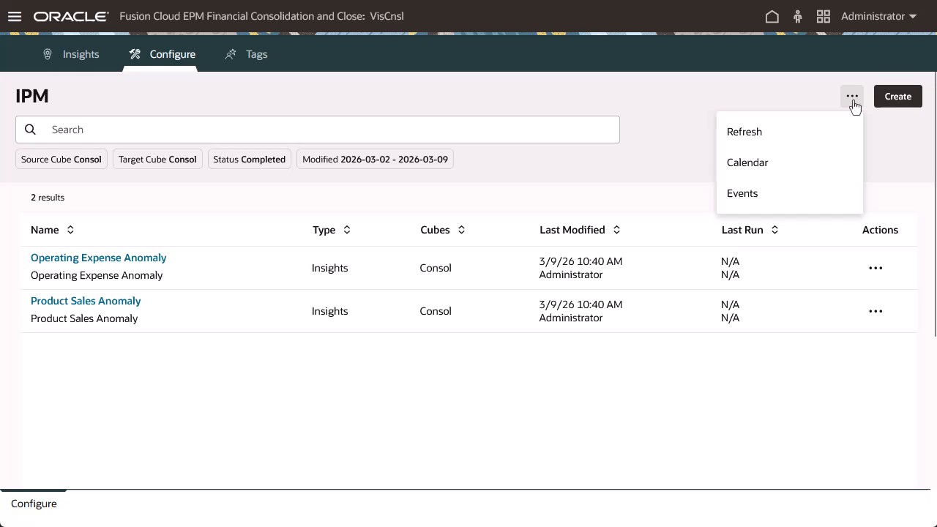
left_click(799, 197)
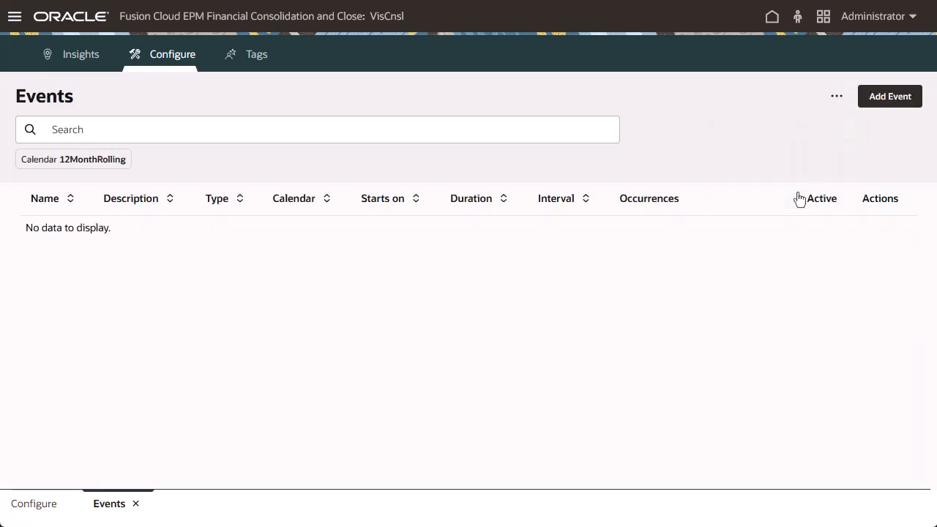
left_click(886, 99)
type("Thanksgiving Sale")
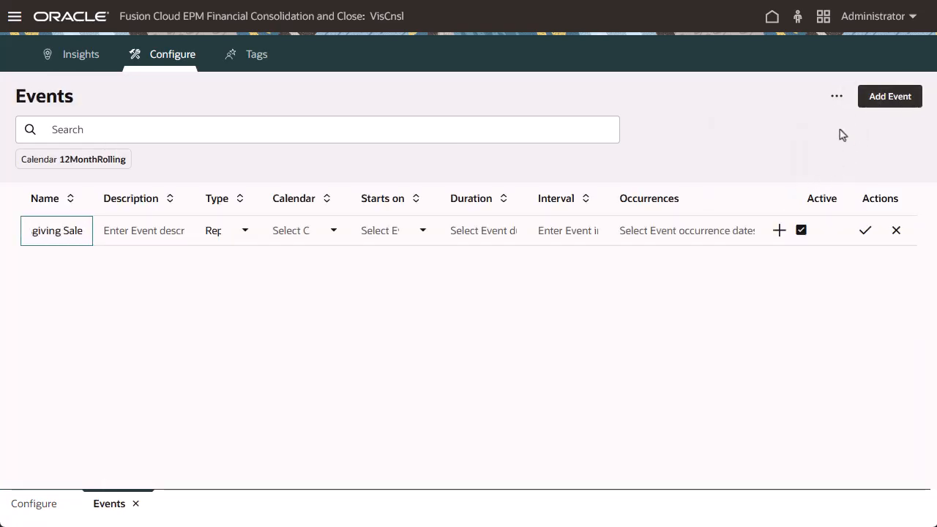
key("Tab")
type("Thanksgiving Sale")
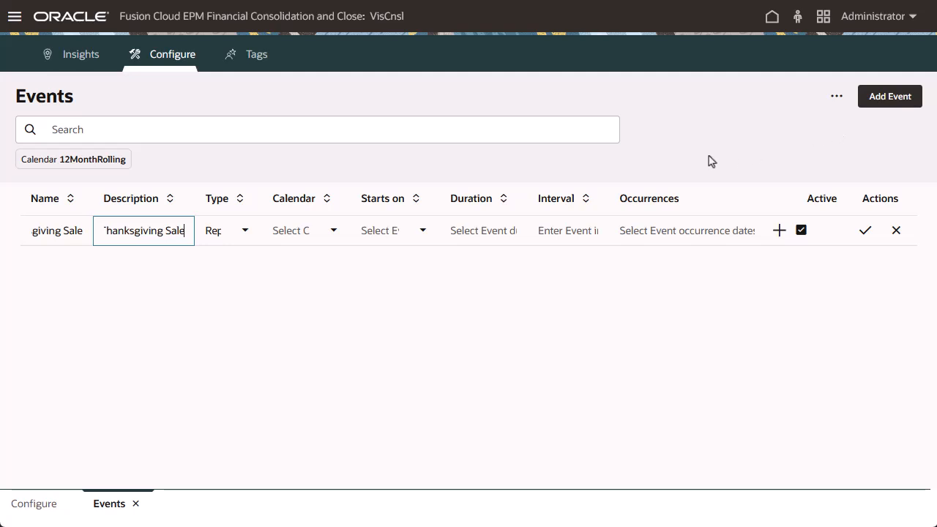
Set the Thanksgiving event's type to Repeat, its calendar to 12MonthRolling and its start to FY24->Nov.
left_click(249, 236)
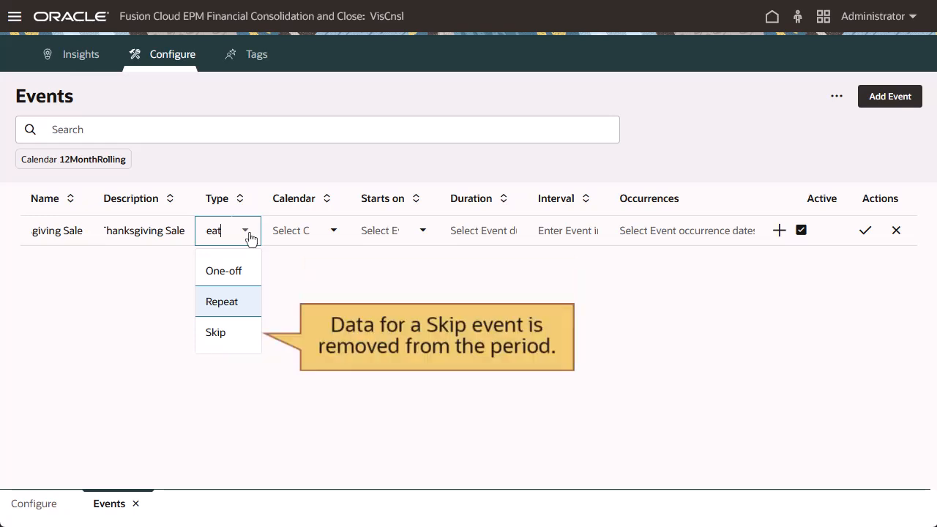
left_click(248, 306)
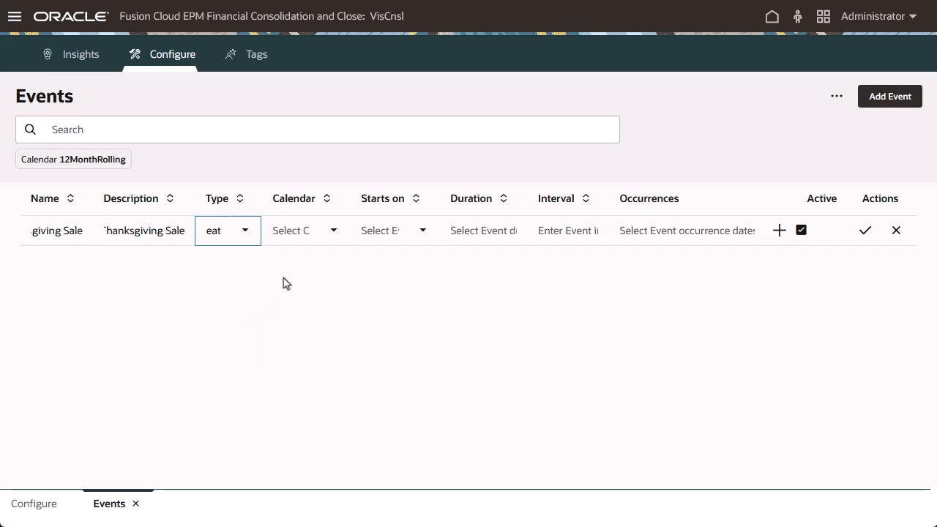
left_click(339, 236)
left_click(314, 271)
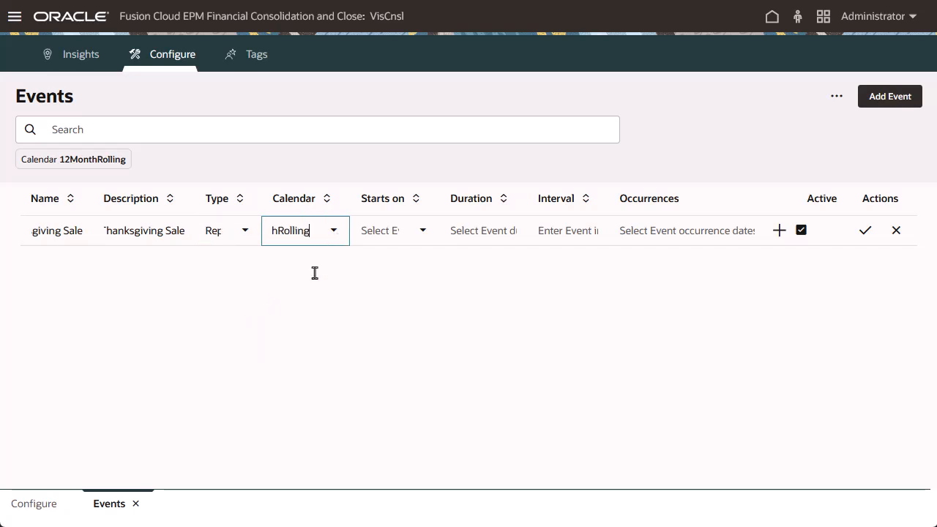
left_click(417, 238)
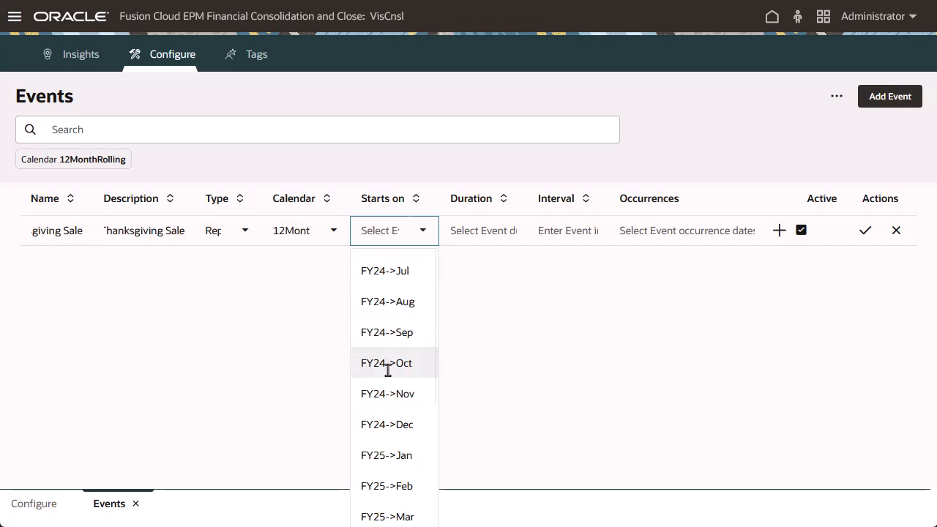
left_click(388, 394)
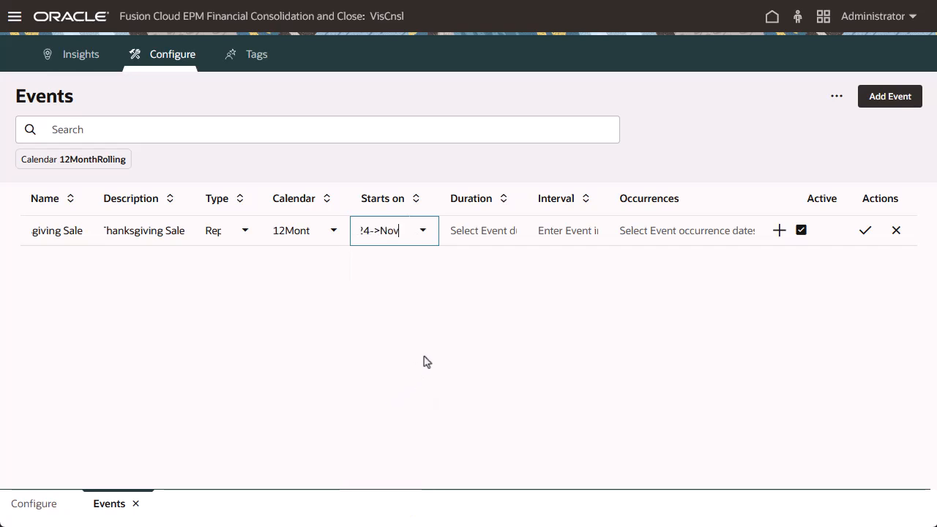
Give the event a duration of 1, an interval of 12 and the occurrence FY24->Nov.
left_click(482, 232)
type("1")
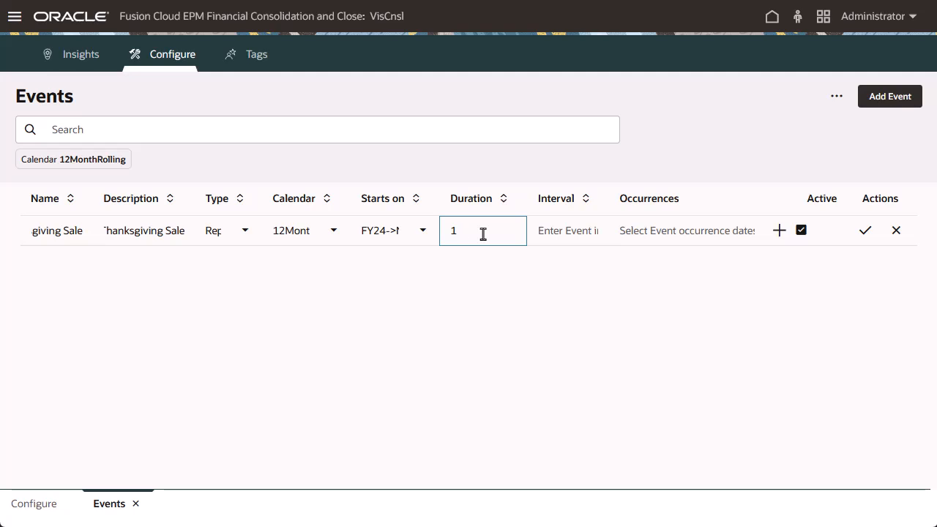
left_click(552, 236)
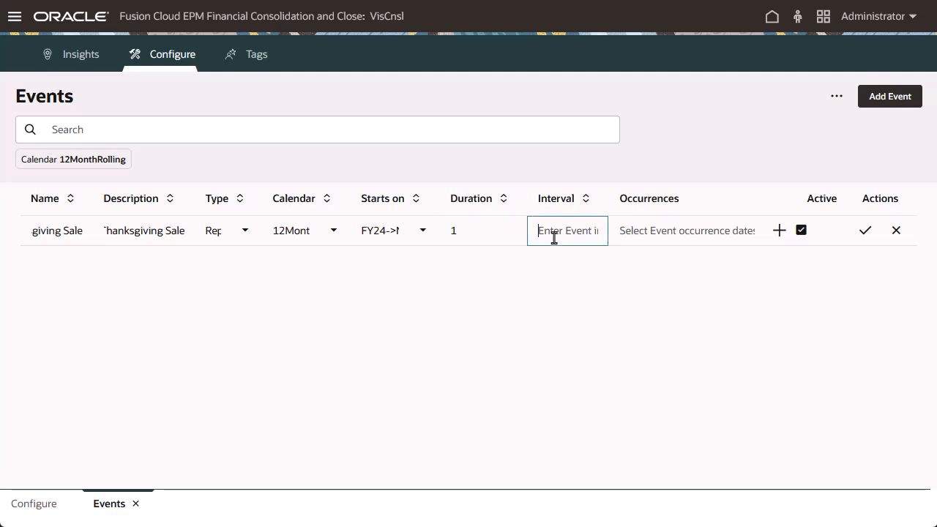
type("12")
left_click(629, 237)
type("FY24->Nov")
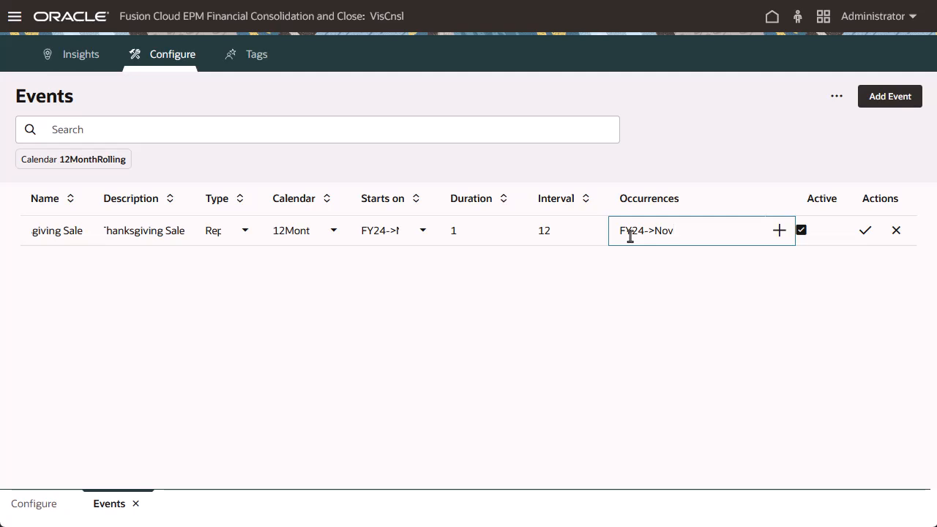
Save the active Thanksgiving Sale event and close the events list.
left_click(635, 266)
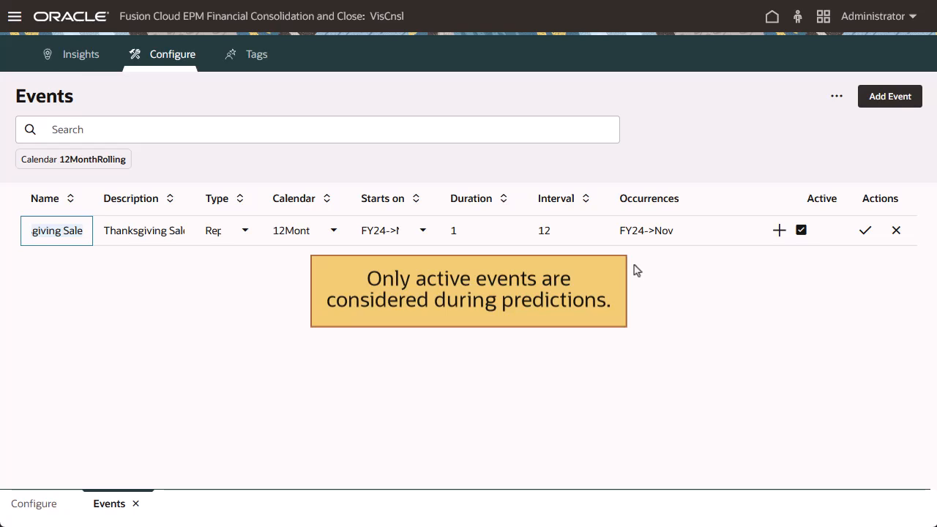
left_click(864, 231)
left_click(593, 24)
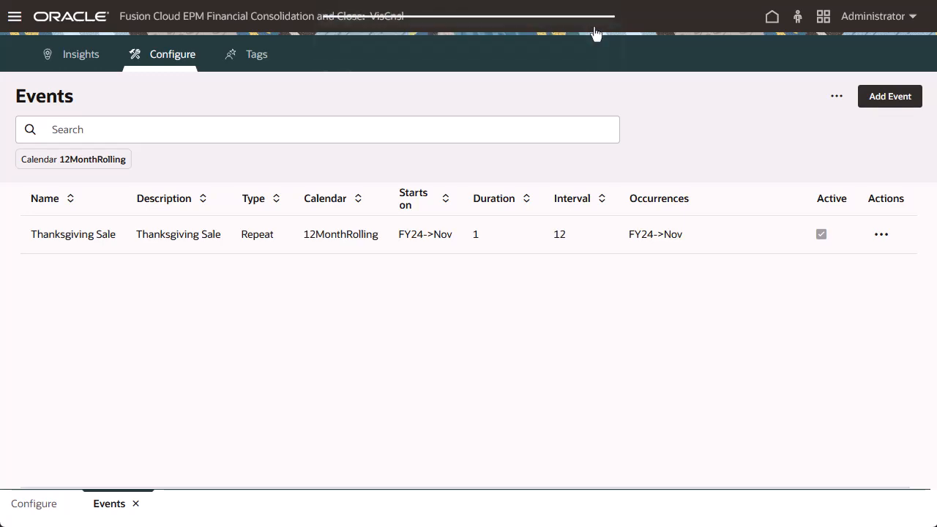
left_click(136, 505)
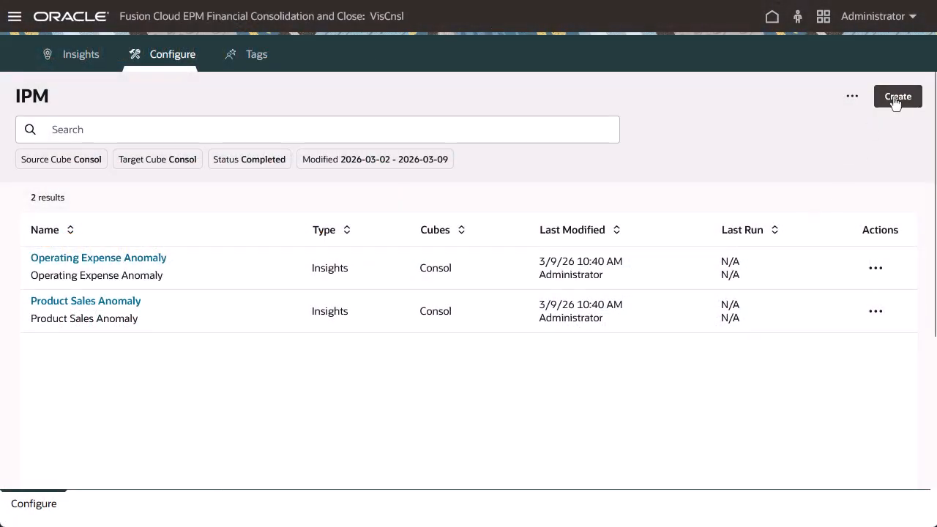
Create an IPM configuration with the name and description Sales Anomaly.
left_click(894, 99)
scroll(848, 183, "down", 1)
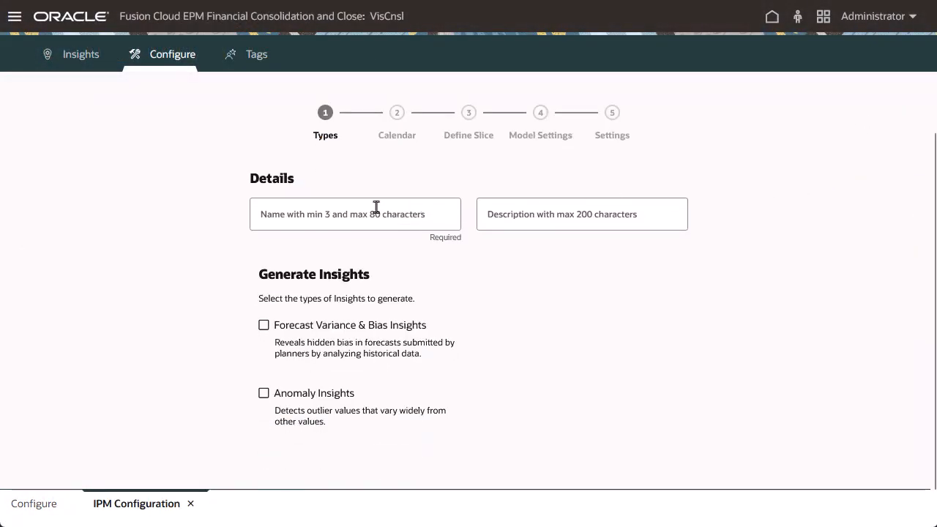
left_click(333, 214)
type("Sales")
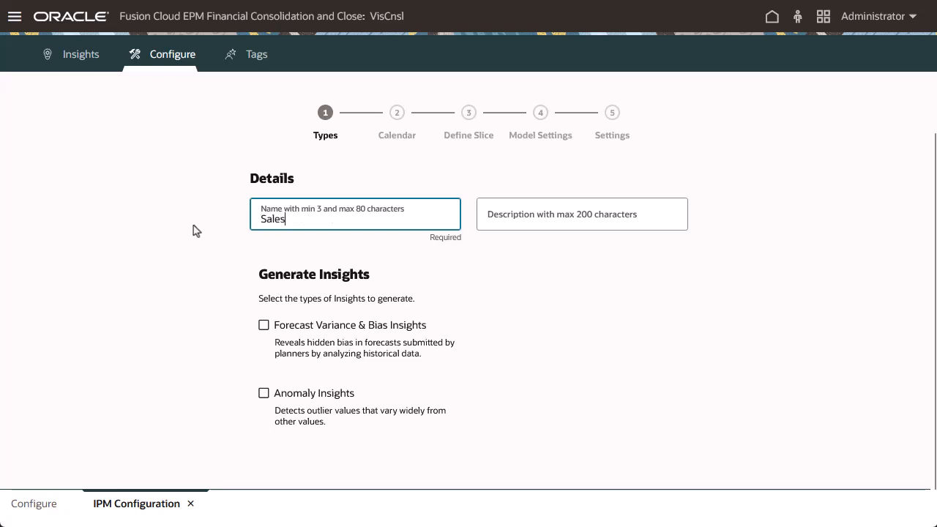
type(" Anomaly")
key("Tab")
type("Sal")
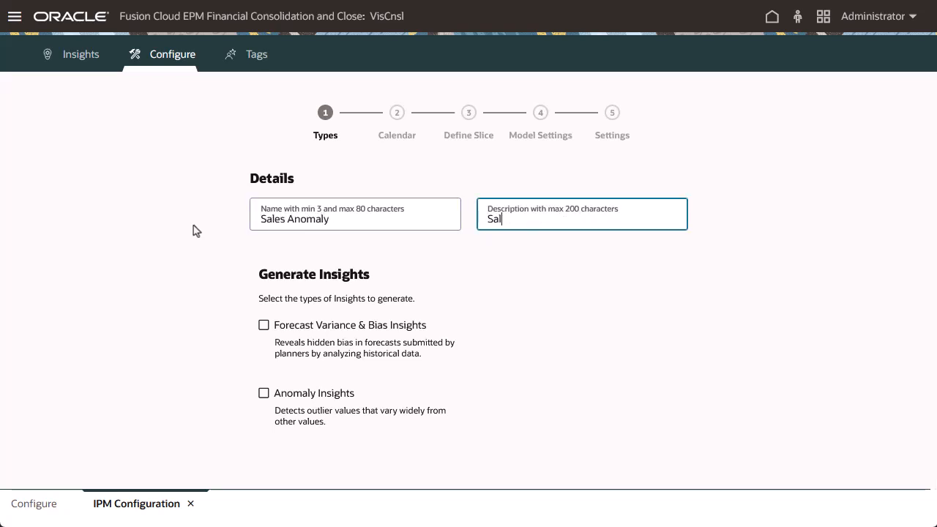
type("es Anomaly")
left_click(193, 226)
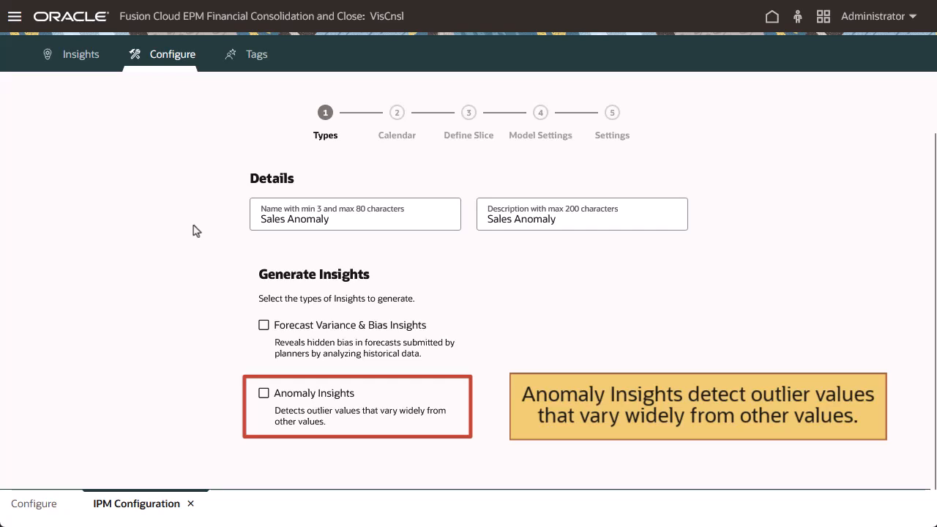
Choose Anomaly Insights as the insight type and assign the 12MonthRolling calendar to the configuration.
left_click(263, 394)
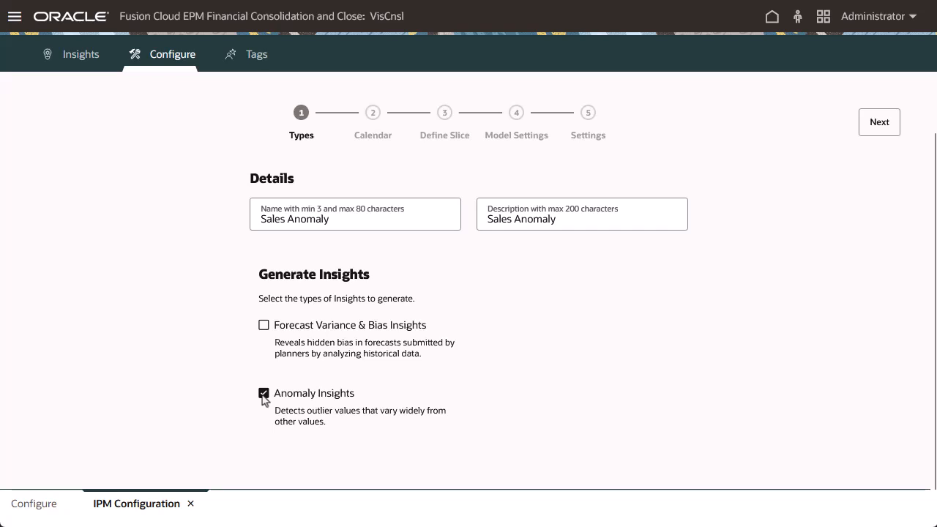
left_click(877, 130)
left_click(156, 212)
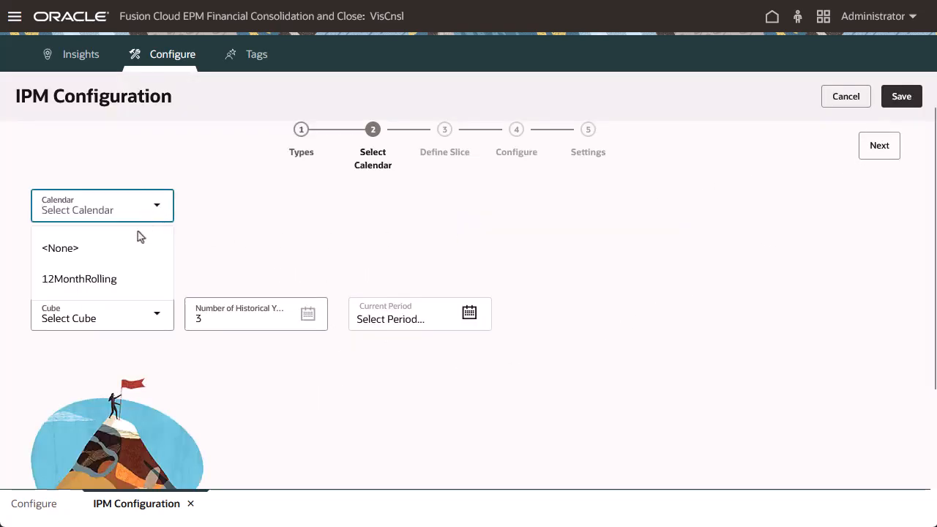
left_click(140, 279)
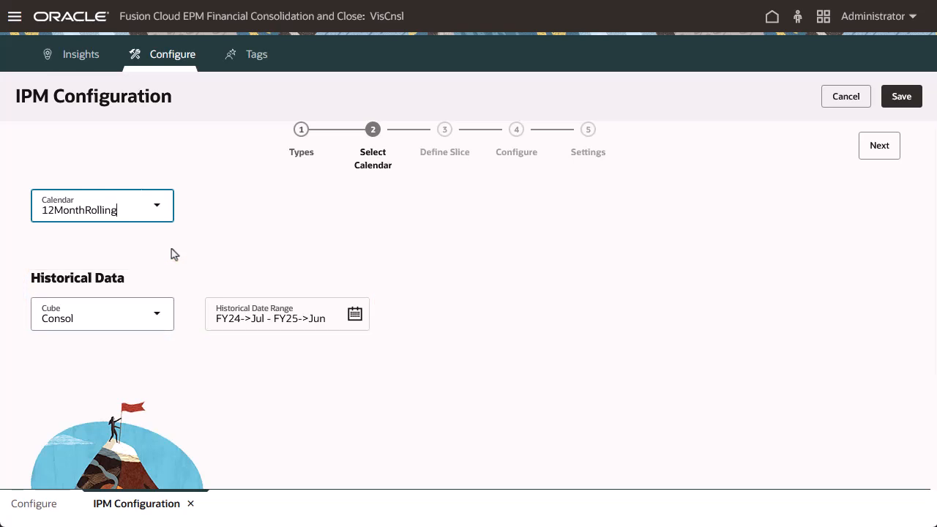
left_click(871, 154)
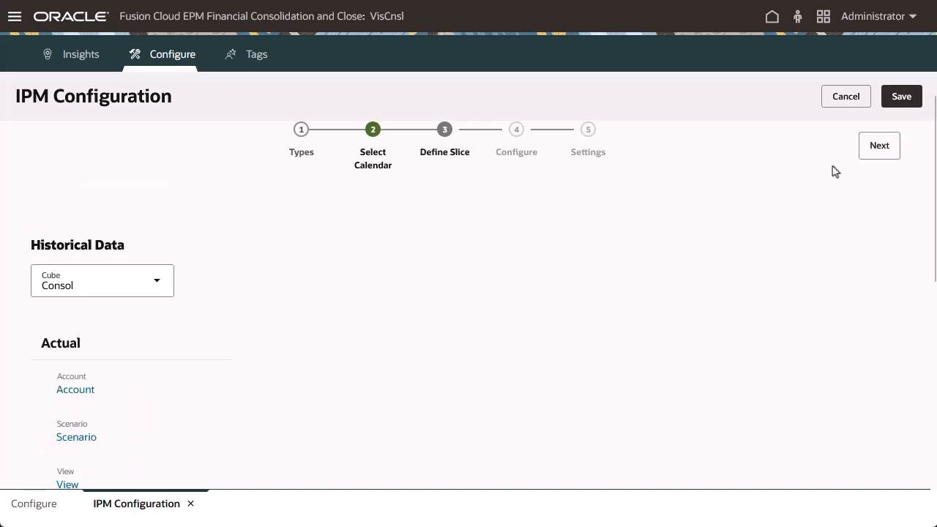
Search the Account dimension for FCCS_Sales and select the Sales member for the historical data slice.
left_click(76, 391)
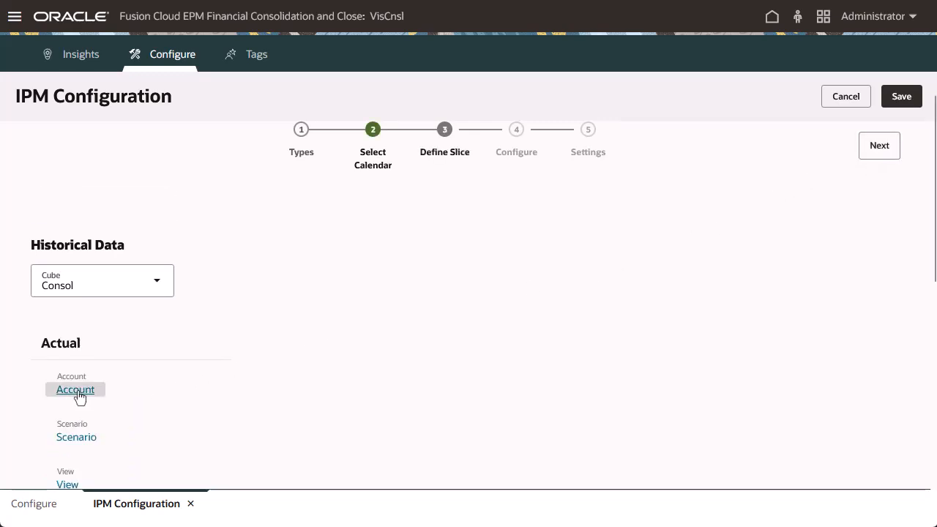
left_click(358, 176)
type("F")
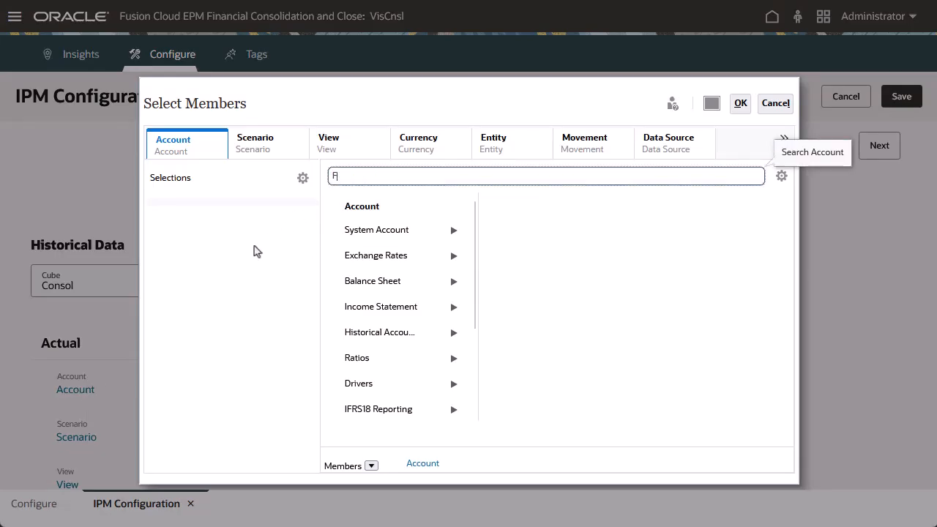
type("CCS_Sales")
key("Return")
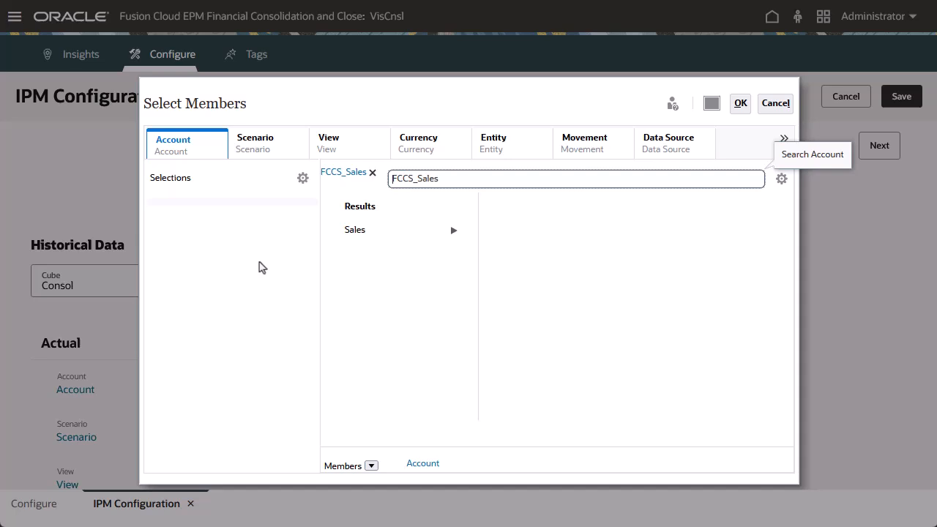
left_click(332, 234)
Set the slice's scenario to Actual, choose its View member and accept the slice definition.
left_click(262, 146)
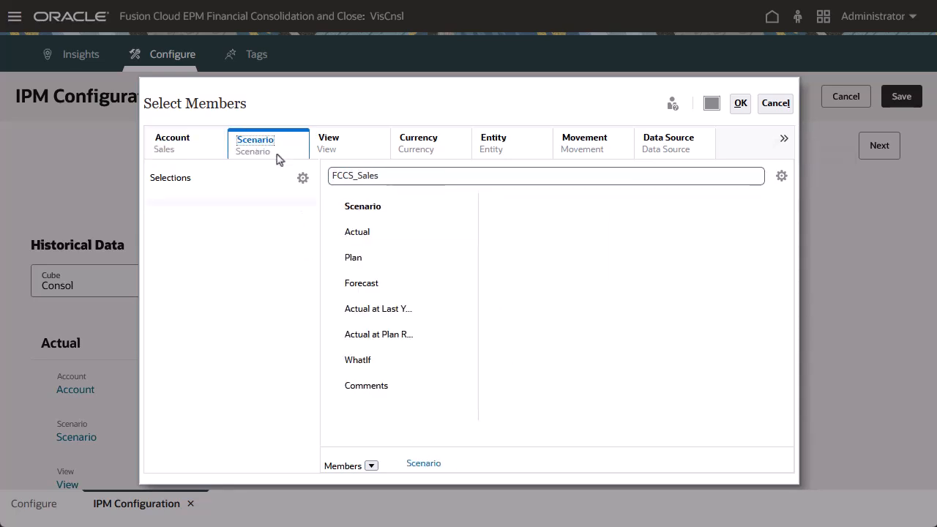
left_click(334, 234)
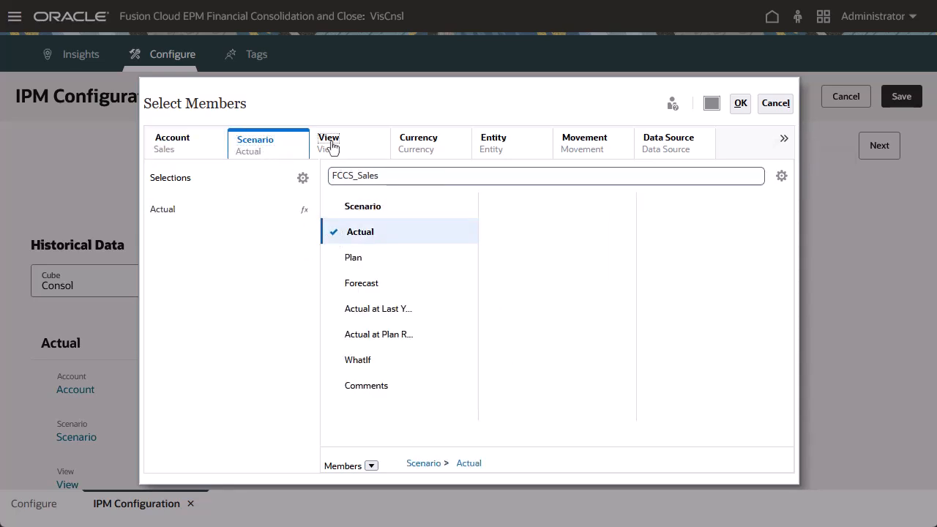
left_click(322, 145)
left_click(334, 234)
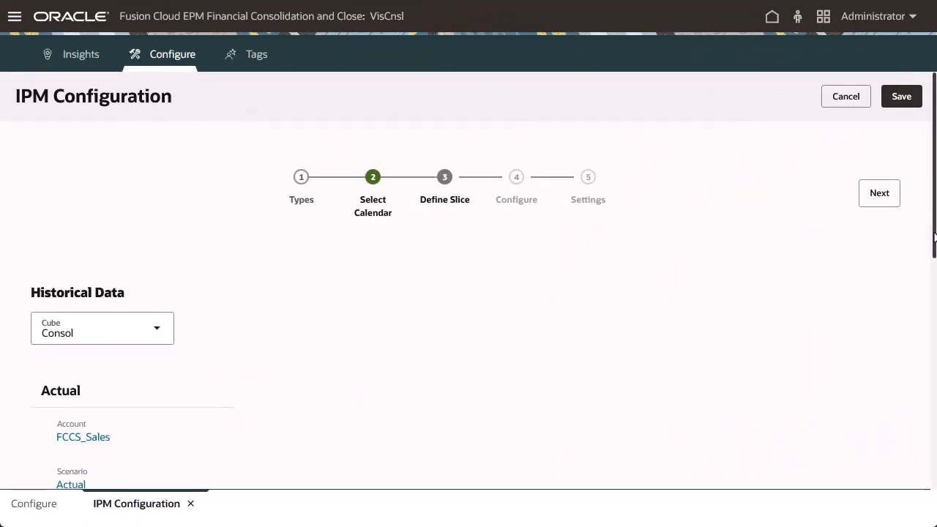
left_click_drag(928, 235, 934, 476)
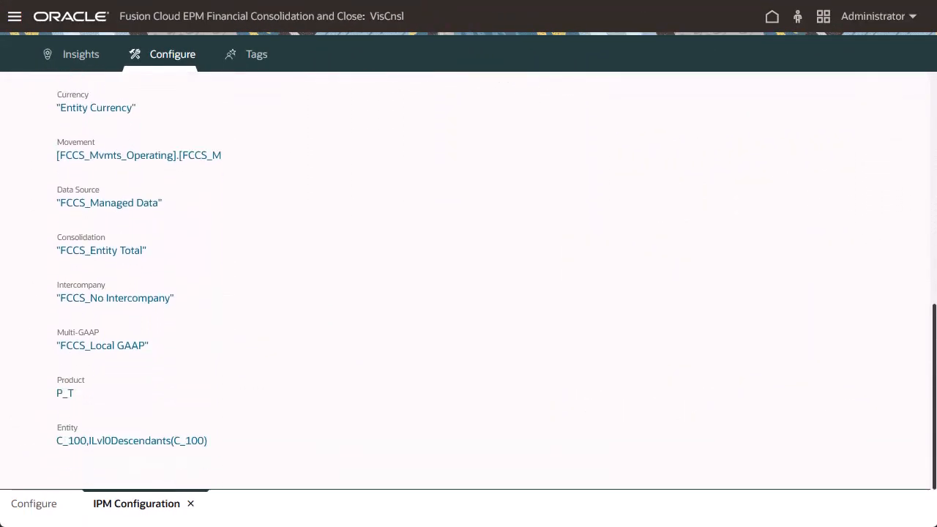
left_click_drag(934, 439, 934, 199)
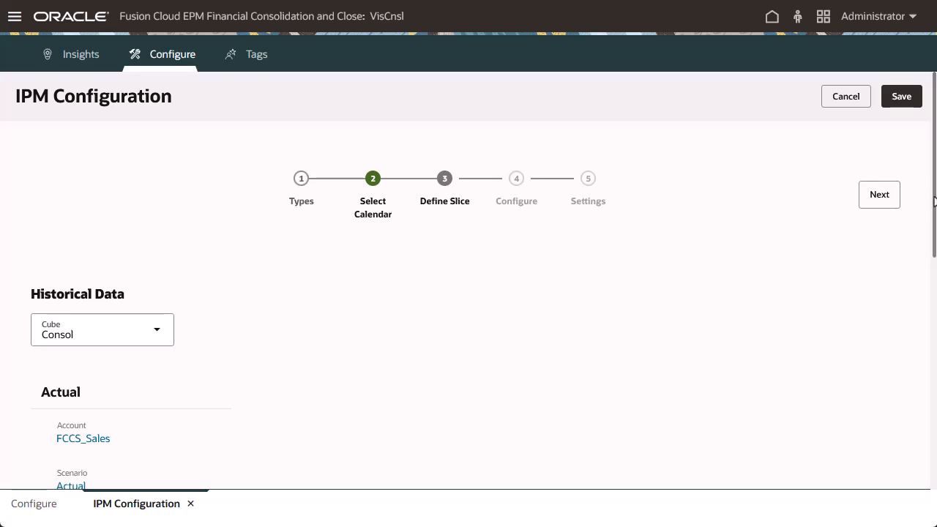
left_click(885, 203)
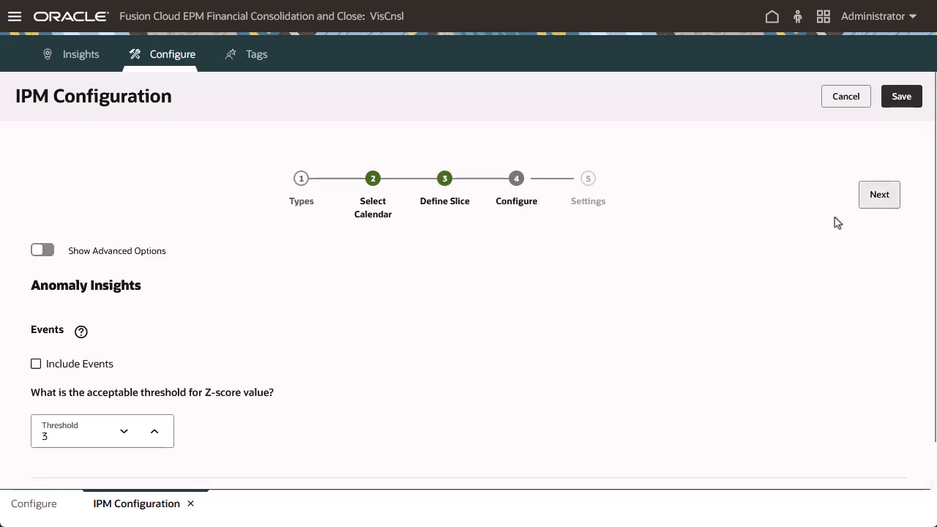
Show the advanced options and set the Z-Score threshold for Anomaly Insights to 1.5.
left_click(49, 253)
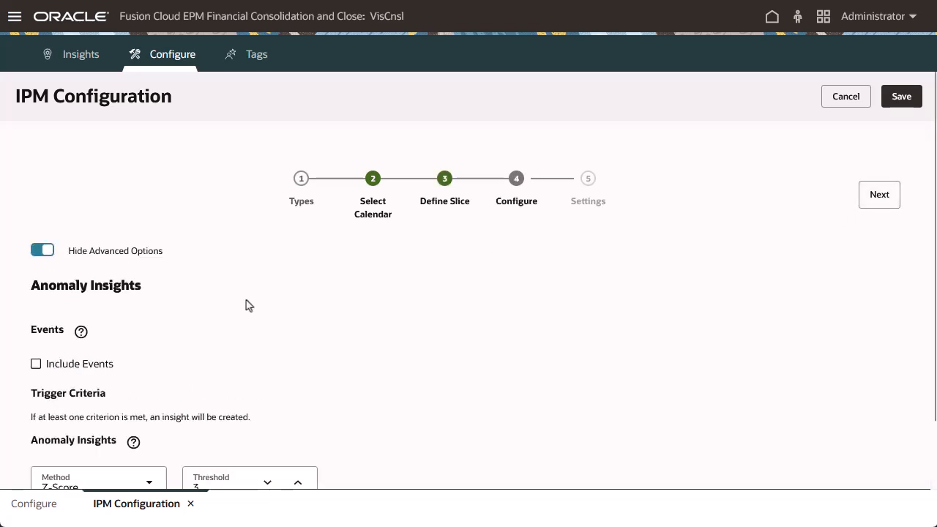
scroll(388, 341, "down", 2)
left_click(209, 412)
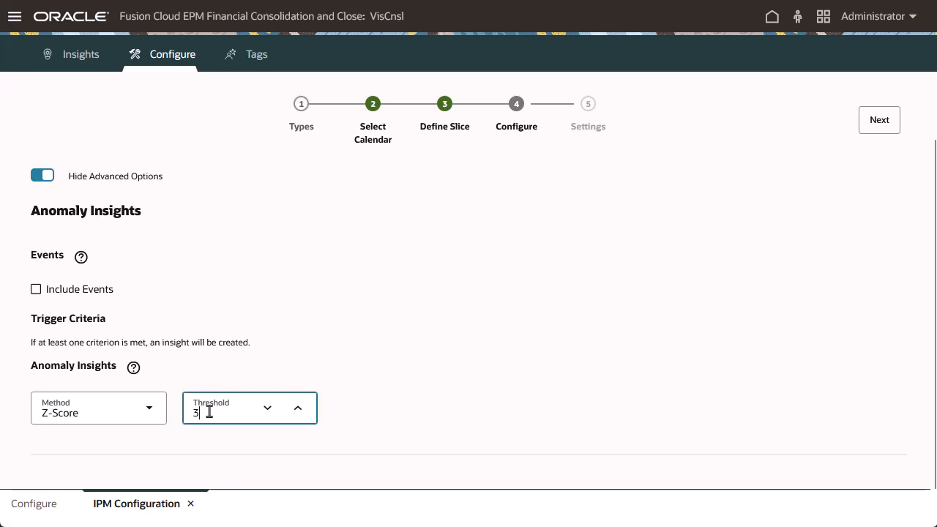
key("BackSpace")
type("1.5")
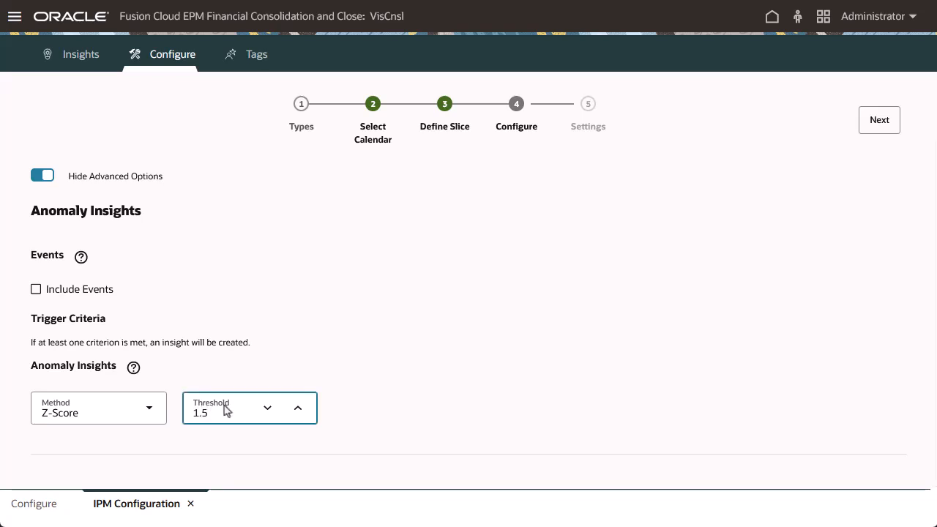
left_click(325, 356)
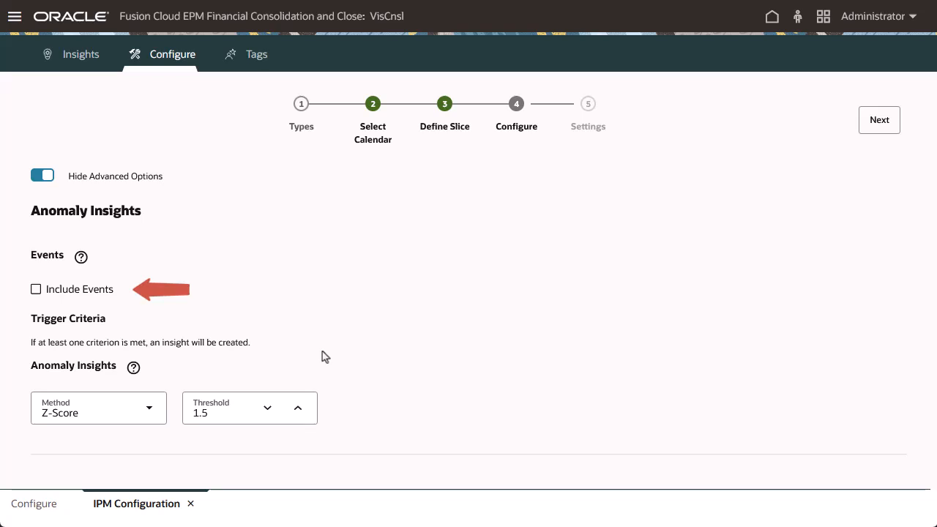
left_click(878, 125)
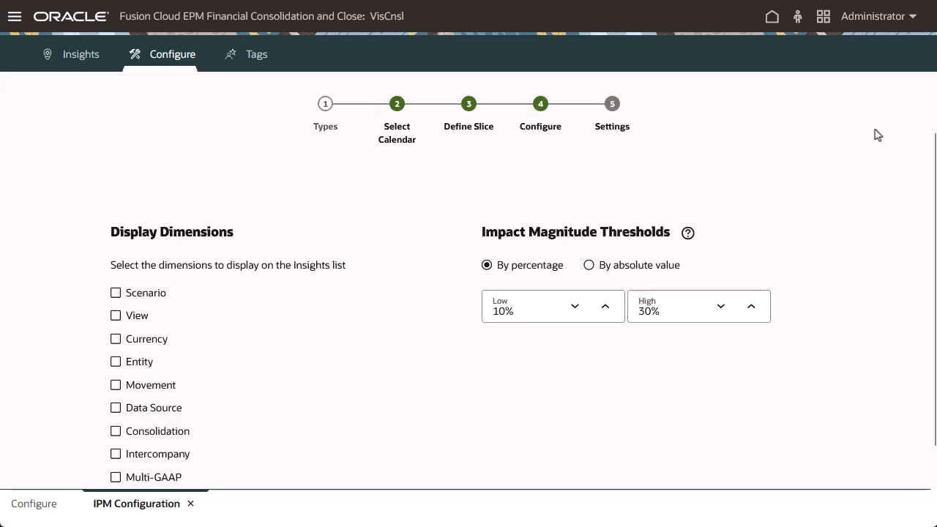
Select Entity as the display dimension and set the low impact magnitude threshold to 5%.
scroll(414, 389, "down", 2)
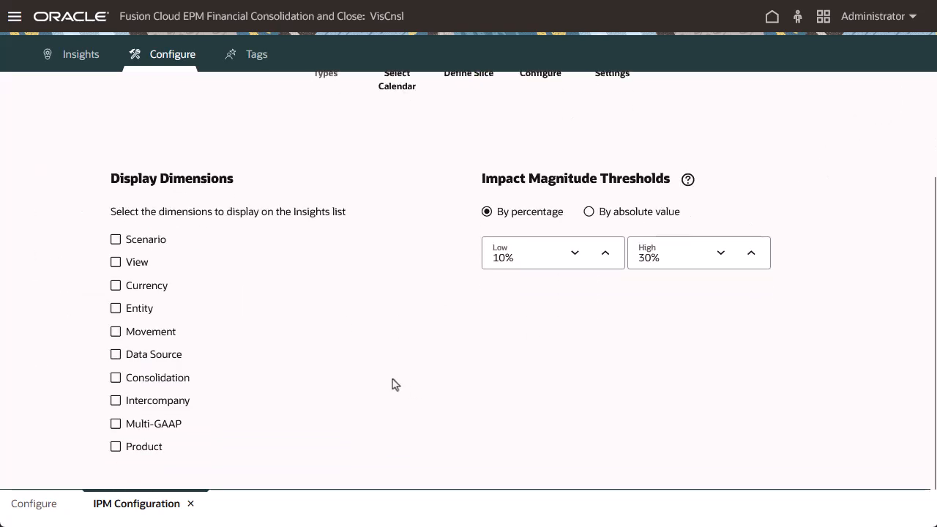
left_click(115, 310)
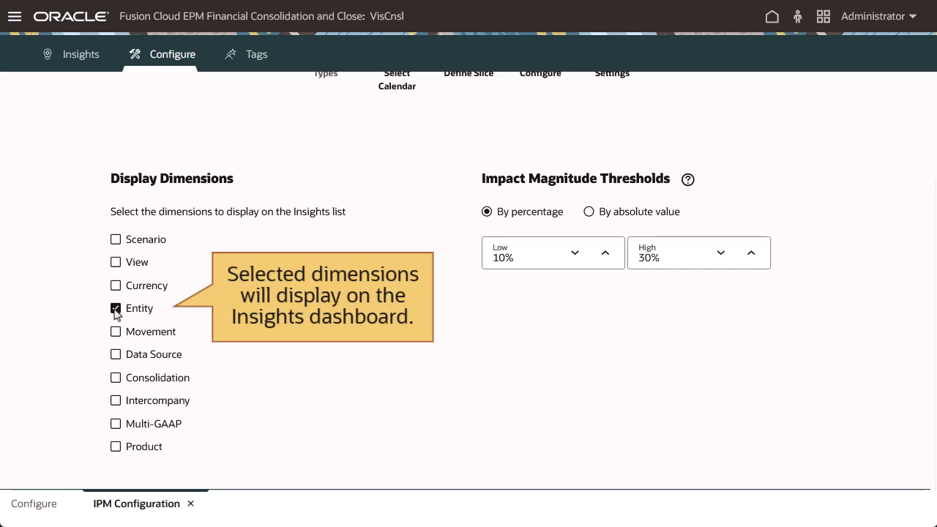
left_click(576, 254)
left_click(576, 253)
left_click(576, 253)
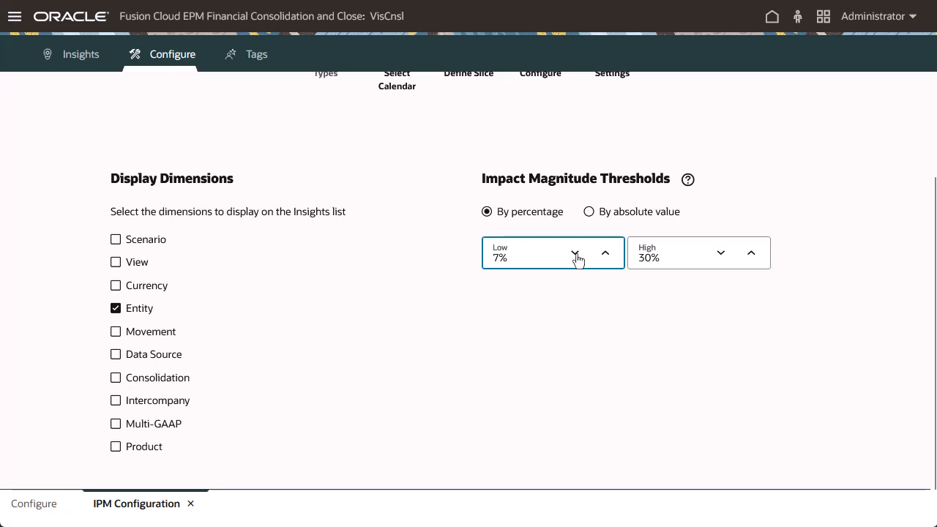
left_click(576, 253)
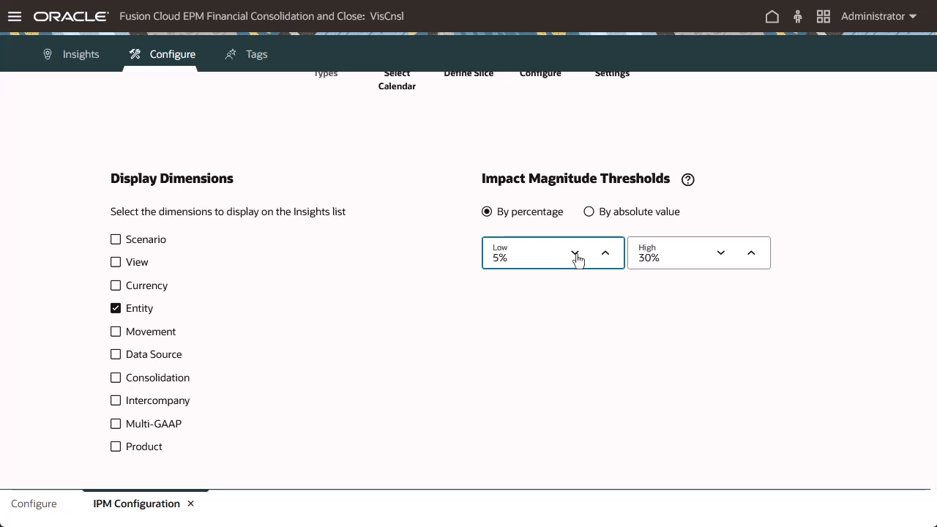
Set the high impact magnitude threshold to 10% and save the configuration.
left_click(722, 255)
left_click(722, 255)
left_click(722, 255)
left_click(722, 254)
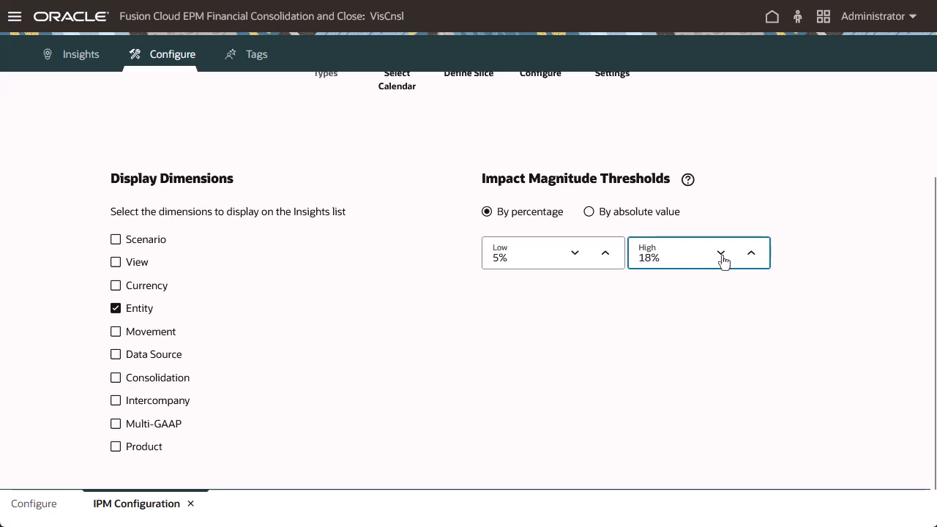
left_click(722, 304)
scroll(726, 304, "up", 2)
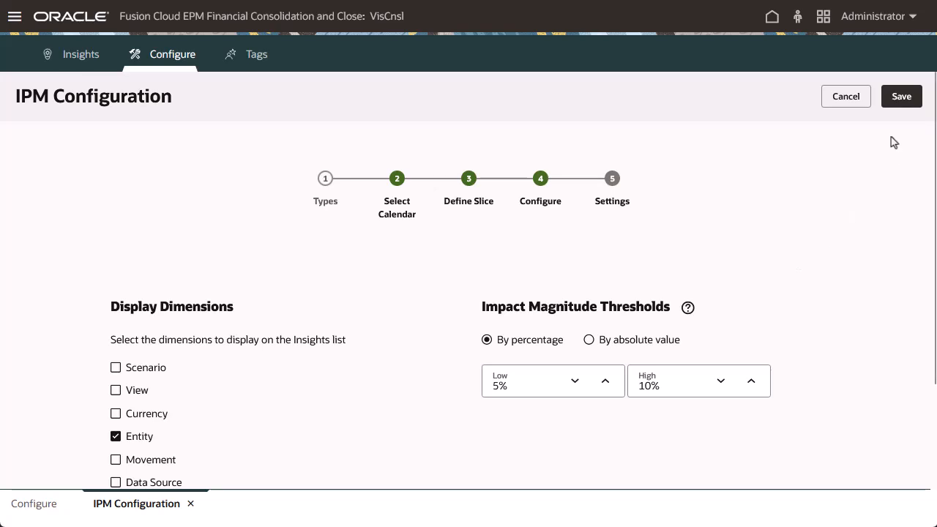
left_click(902, 102)
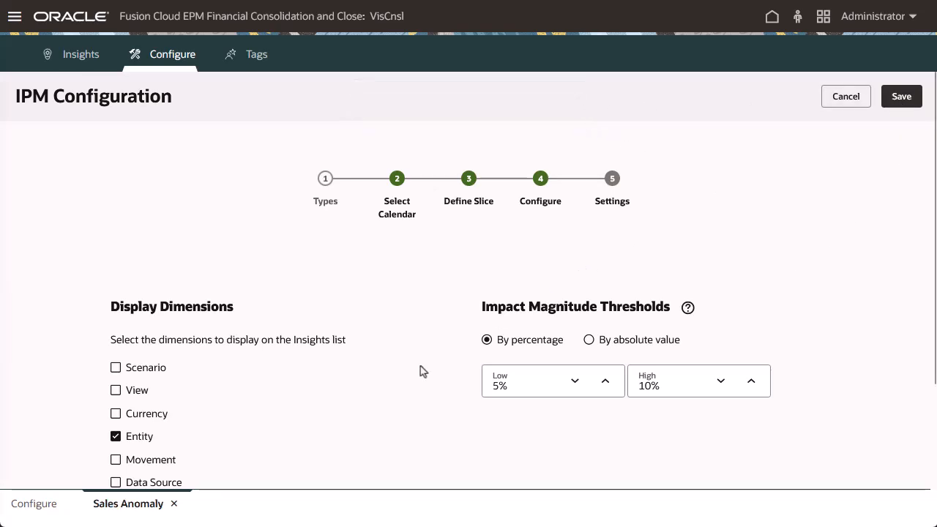
Close the saved configuration and run Sales Anomaly from the IPM list.
left_click(174, 506)
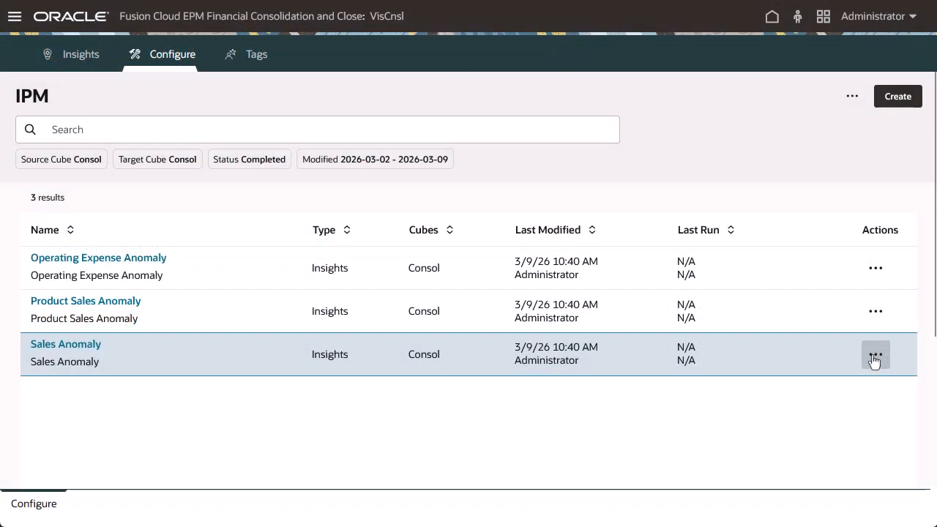
left_click(875, 354)
left_click(809, 288)
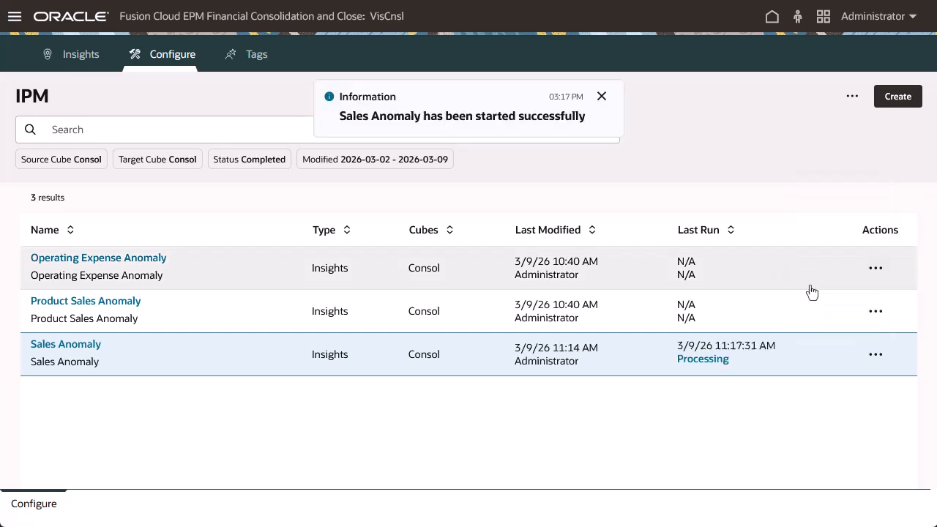
left_click(602, 98)
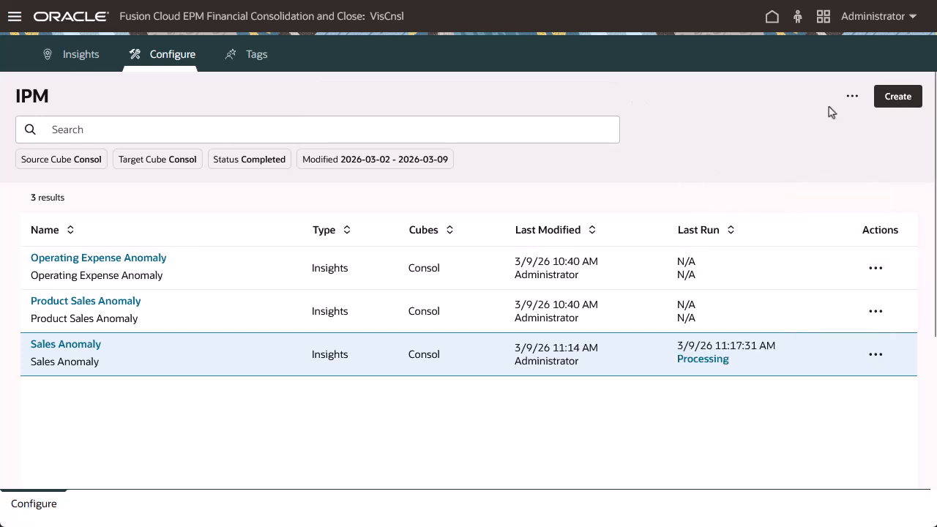
Refresh the IPM list to update the Sales Anomaly run status.
left_click(853, 101)
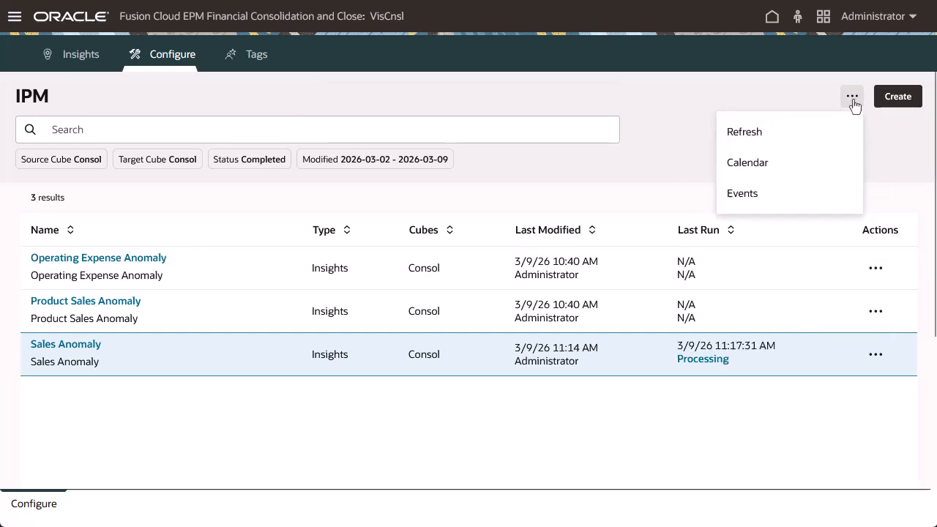
left_click(753, 136)
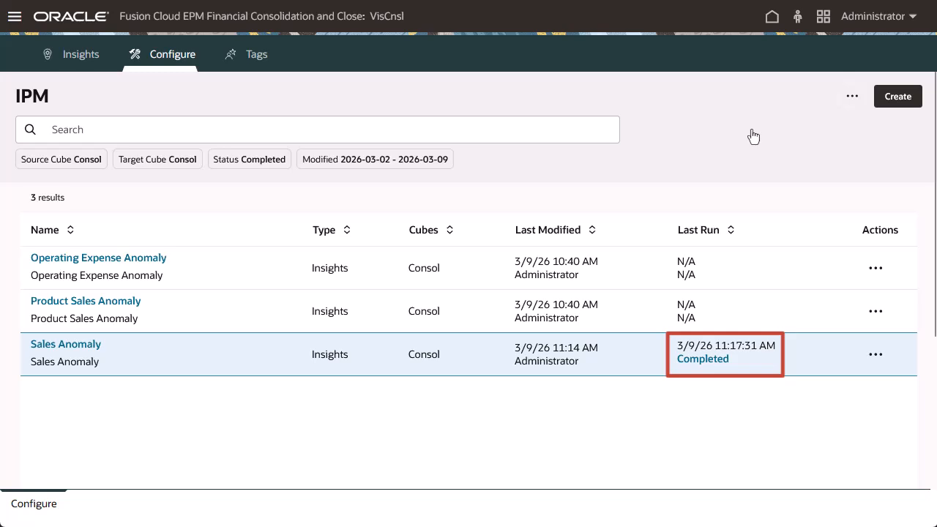
Go to the application's Jobs page and view the Anomaly Insights details of the latest Sales Anomaly job.
left_click(771, 16)
left_click(544, 328)
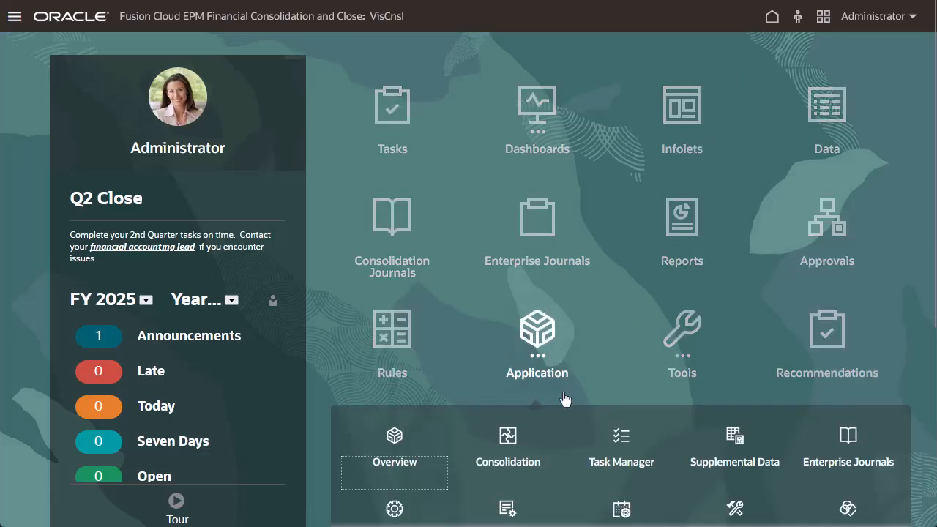
scroll(566, 438, "down", 1)
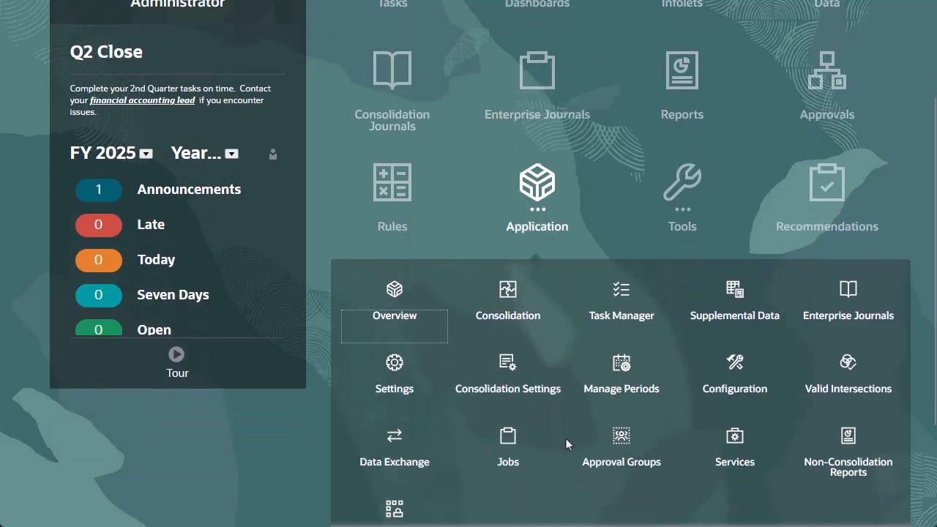
left_click(508, 439)
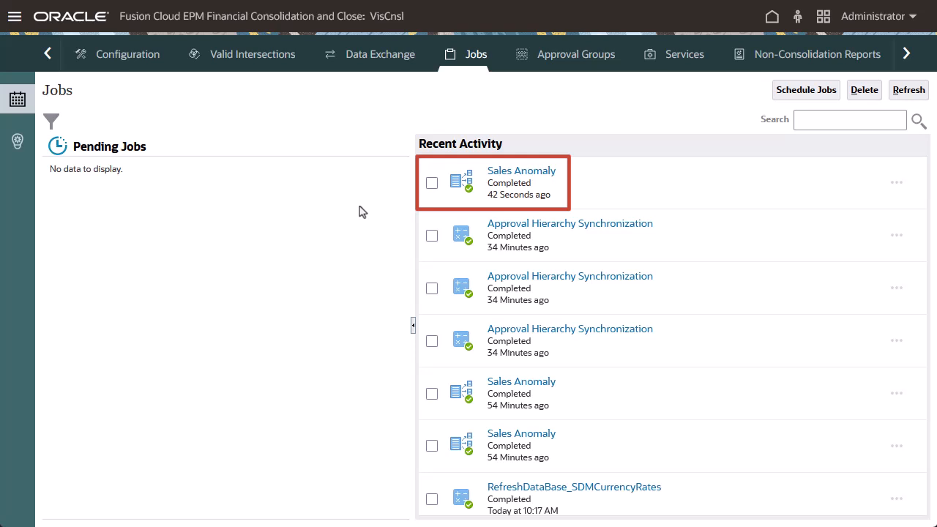
left_click(521, 174)
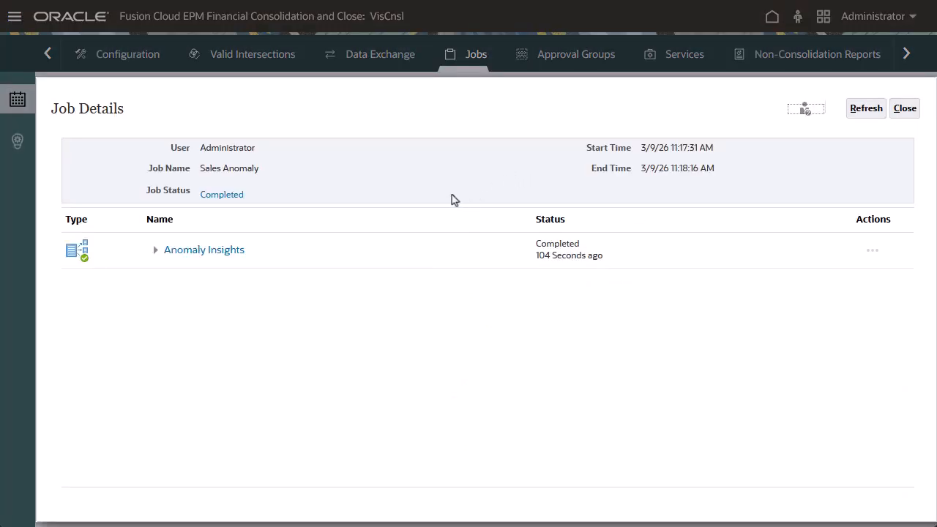
left_click(227, 253)
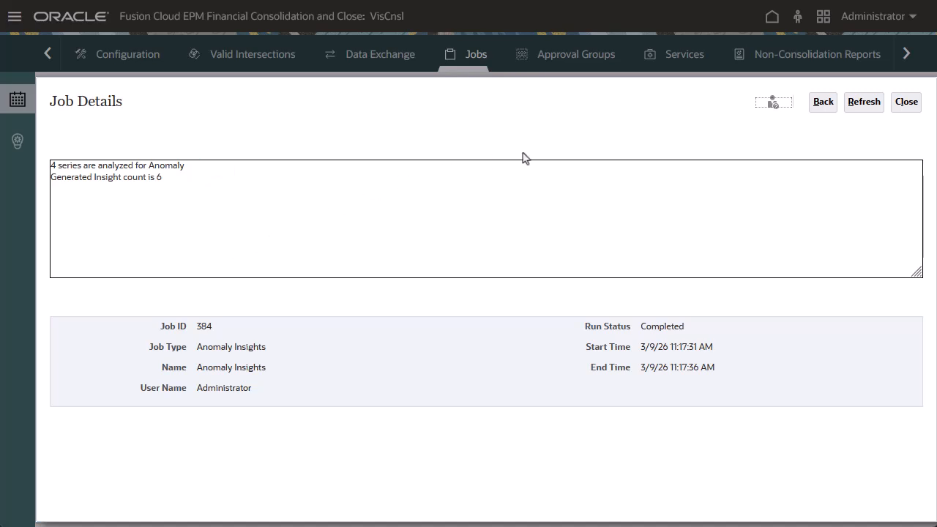
Return to the IPM Insights list and filter it by the Created date range 2026-03-02 - 2026-03-09.
left_click(770, 22)
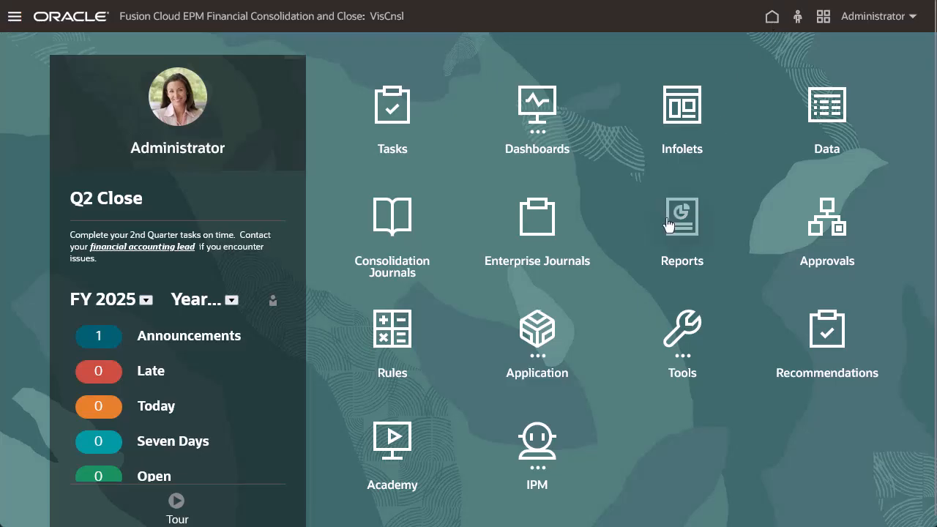
left_click(537, 451)
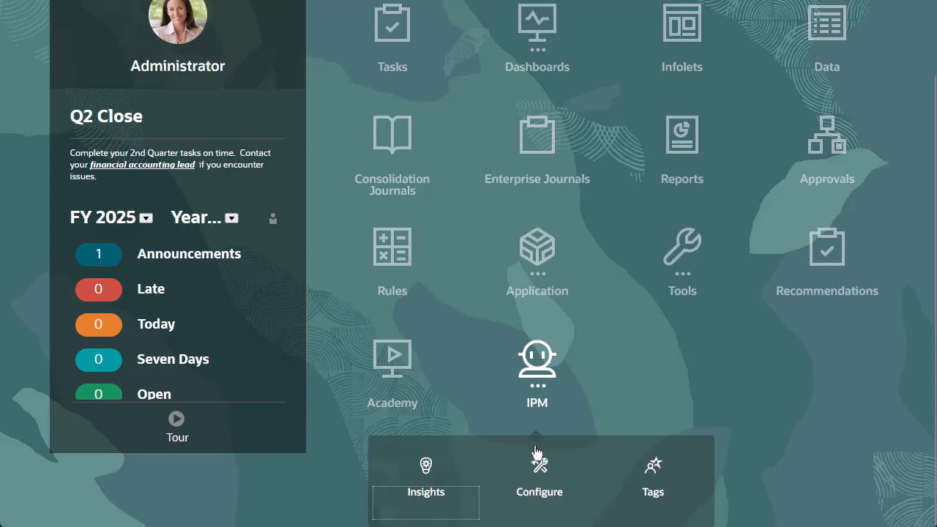
left_click(427, 469)
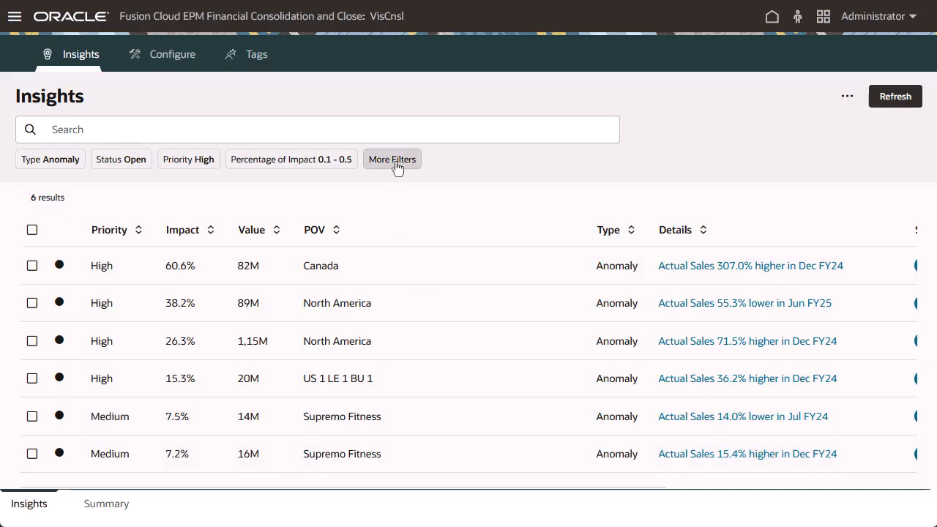
left_click(396, 165)
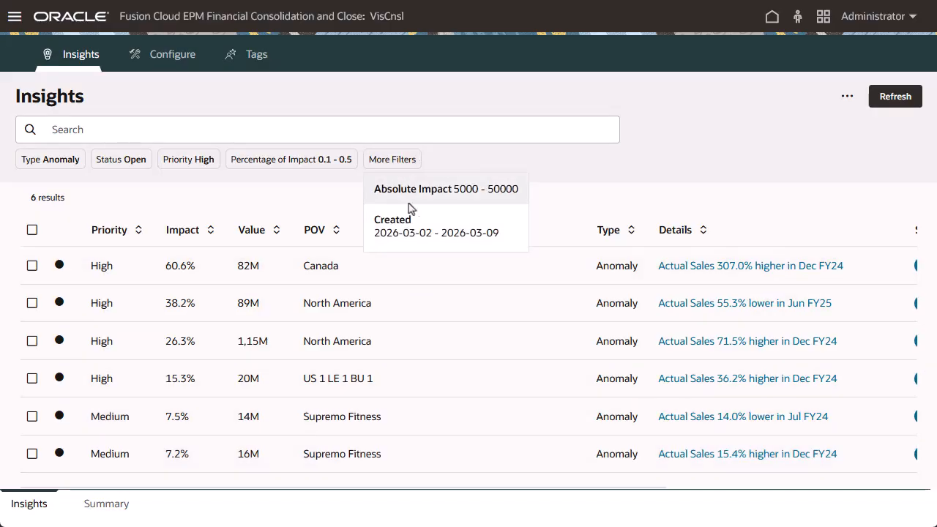
left_click(415, 230)
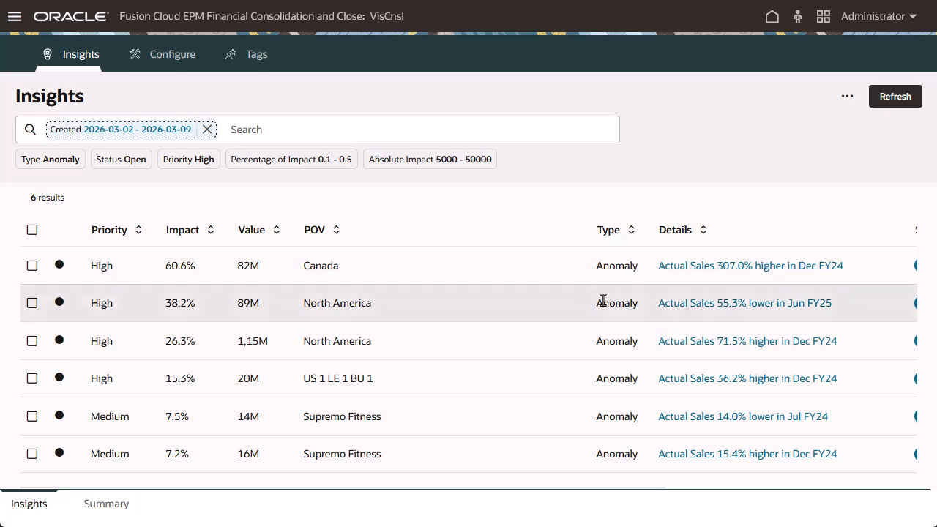
Open the North America insight for Dec FY24 and review its Insights AI, Explainability and Comments sections.
left_click(738, 347)
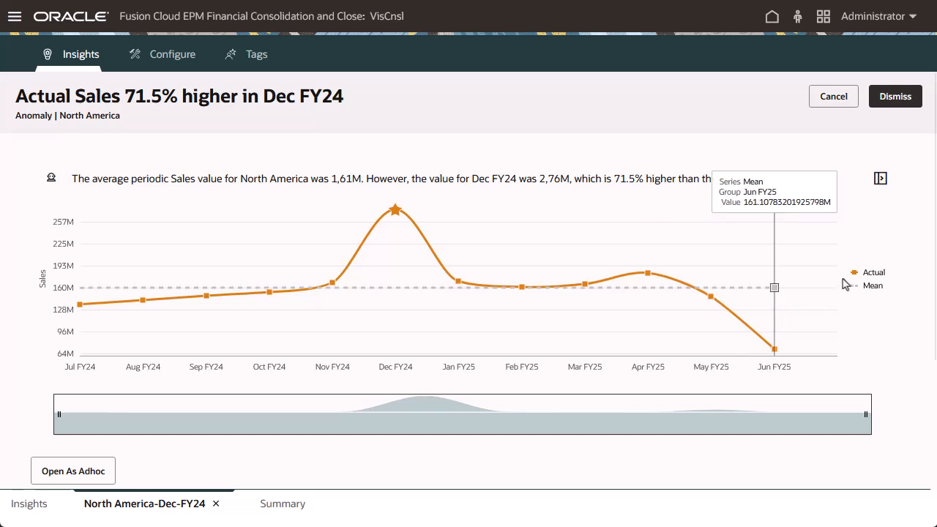
left_click(880, 183)
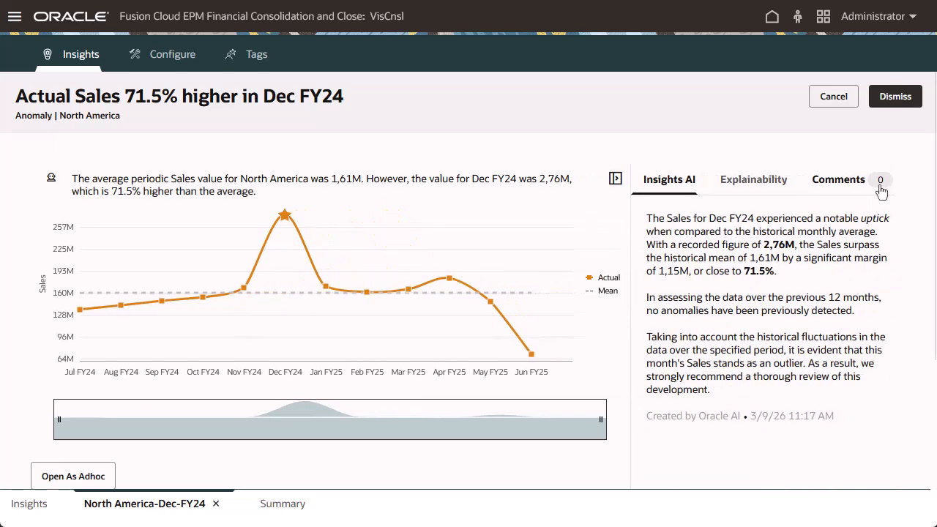
left_click(770, 189)
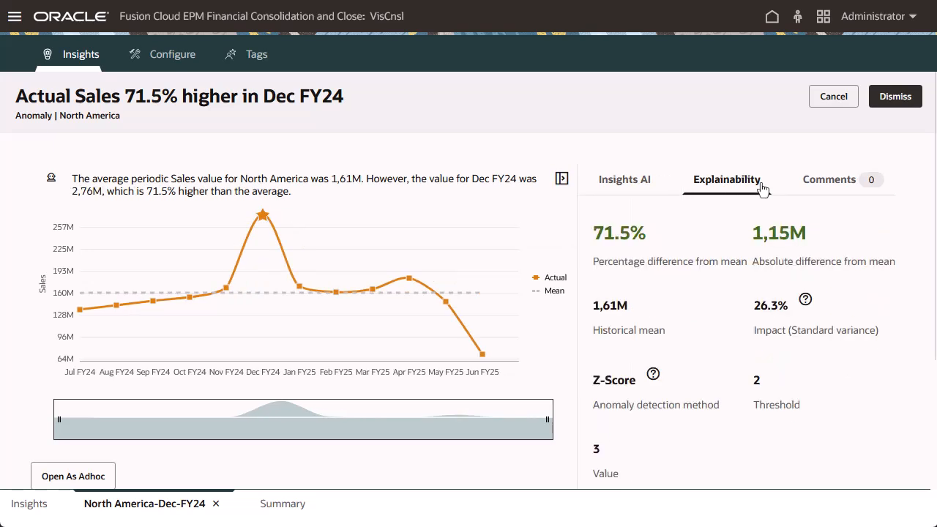
left_click(823, 183)
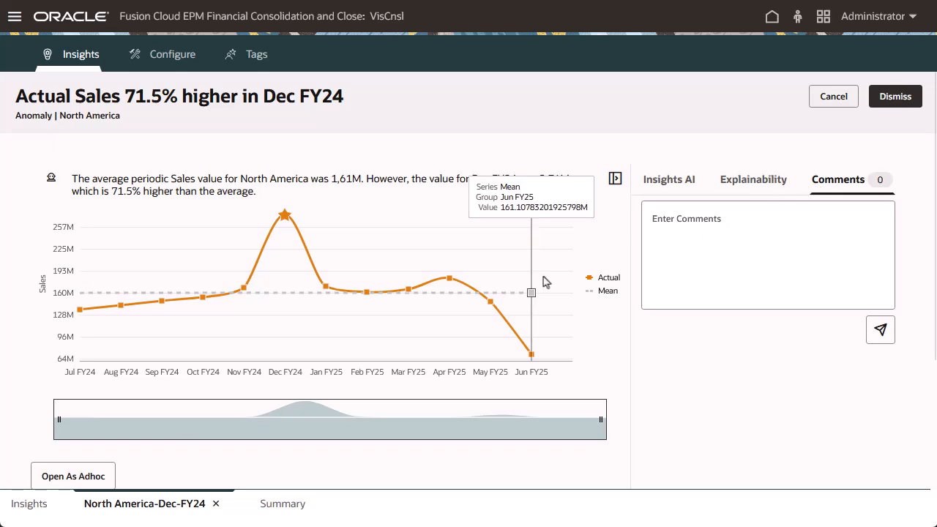
Open the North America insight as an ad hoc grid and show the actions available for it.
left_click(73, 476)
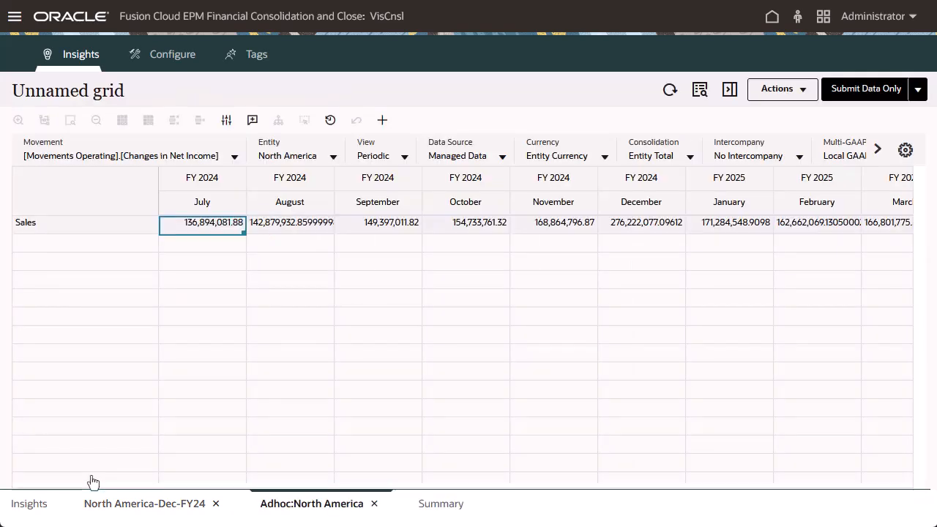
left_click(802, 91)
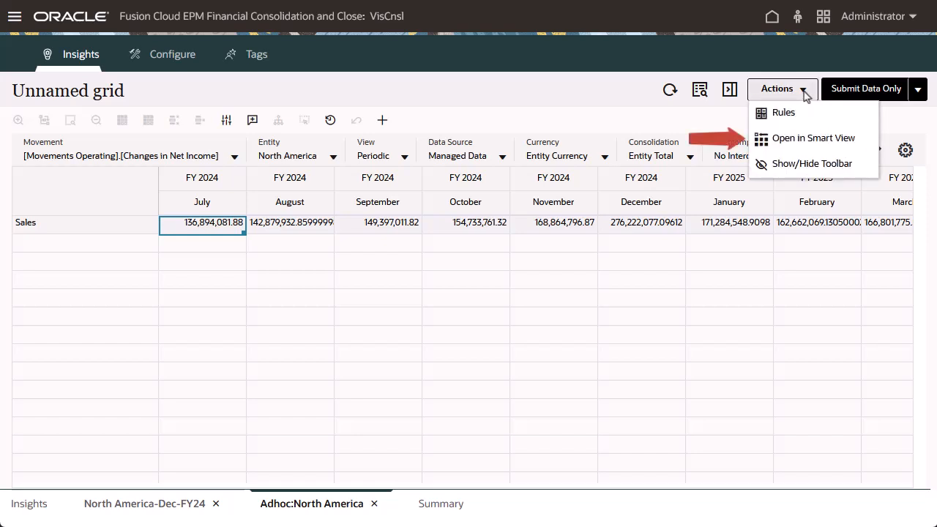
Show the list of IPM tags.
left_click(256, 58)
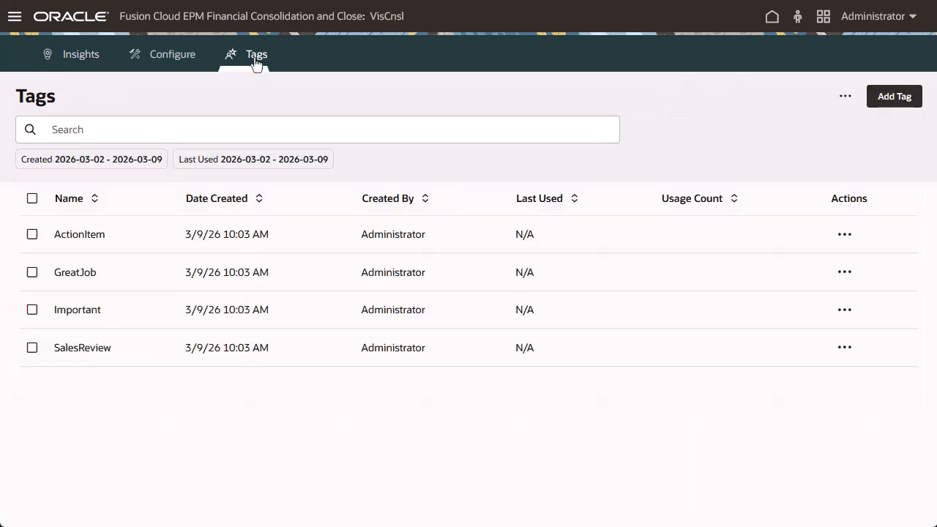